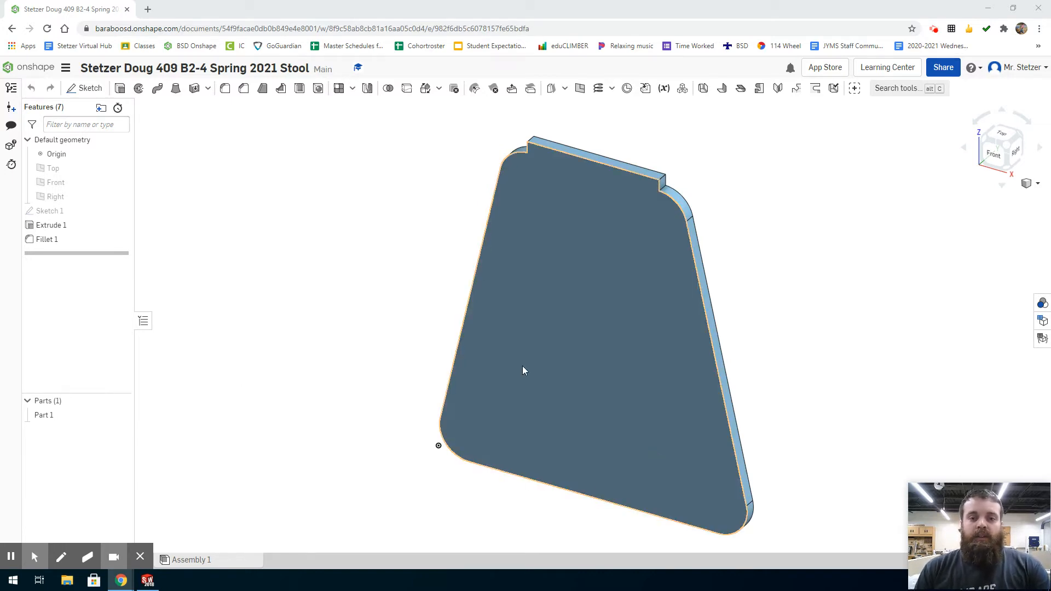
Start a new sketch on the large front face of the tapered stool leg
click(555, 372)
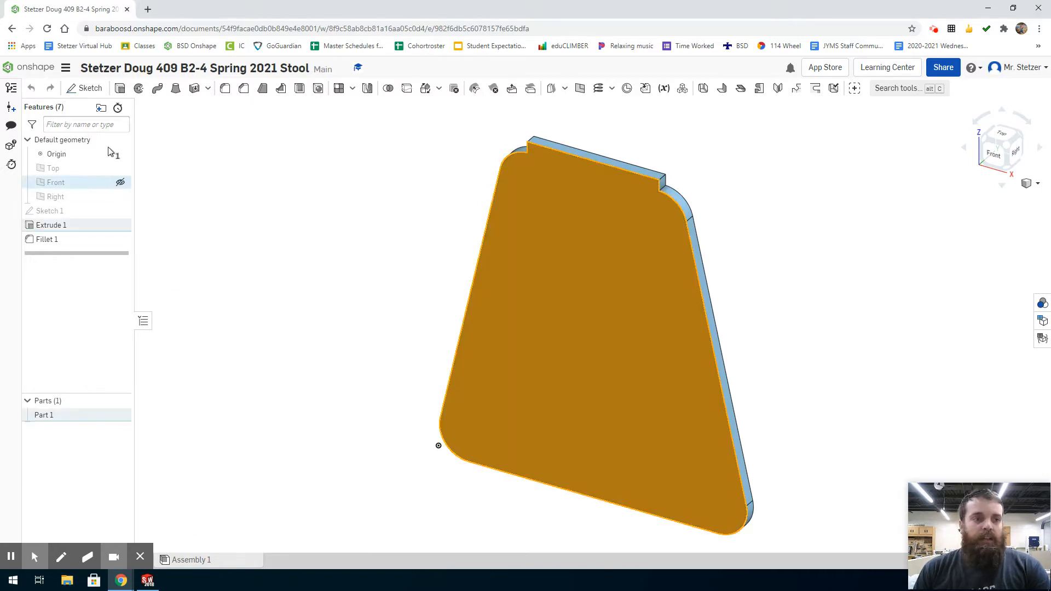
click(79, 92)
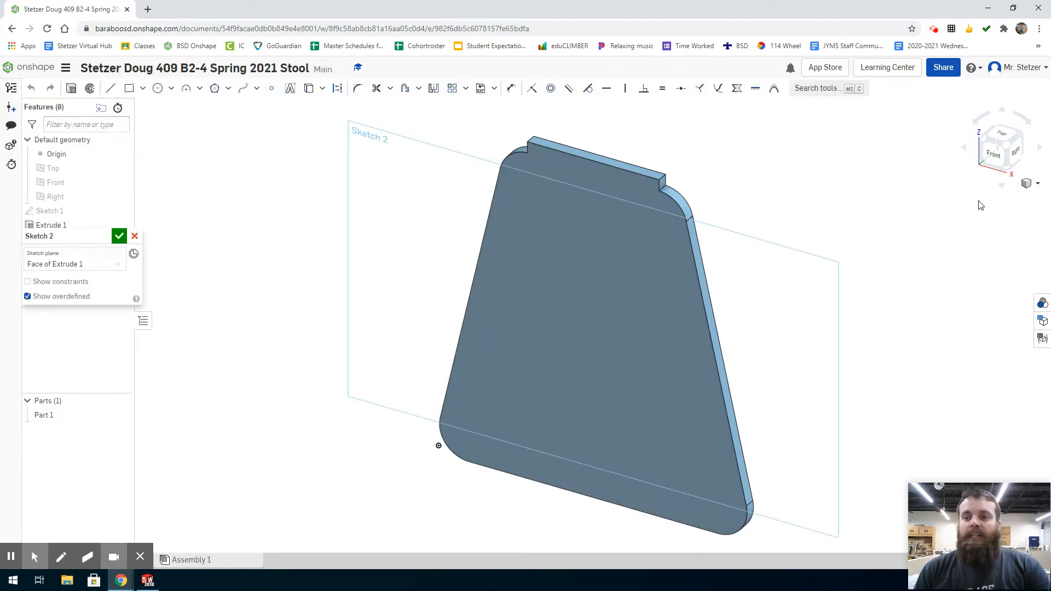
click(995, 160)
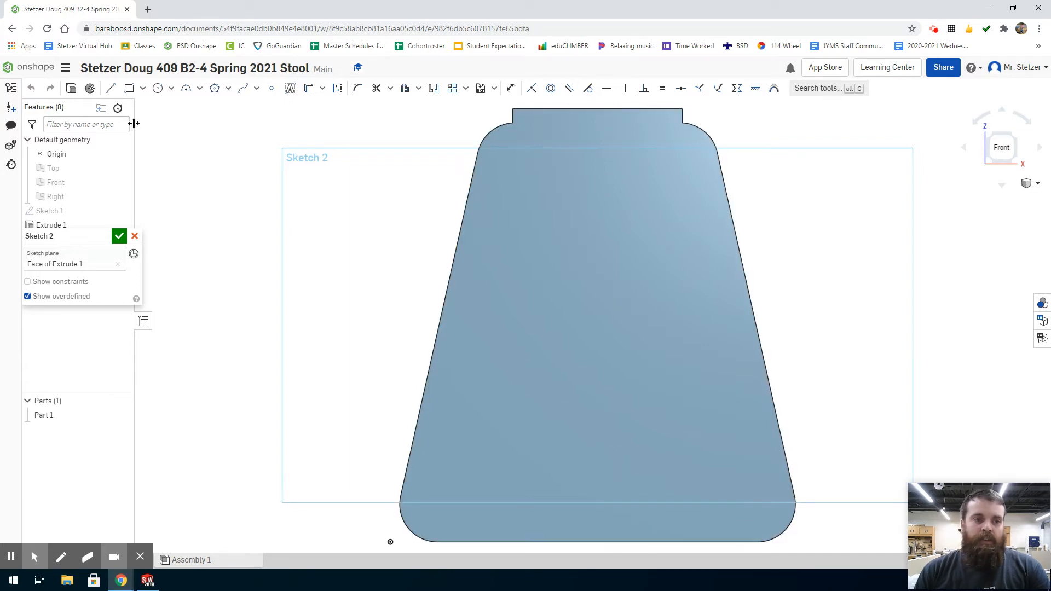
Draw a vertical construction centerline from the midpoint of the leg's top edge to the midpoint of its bottom edge
click(112, 91)
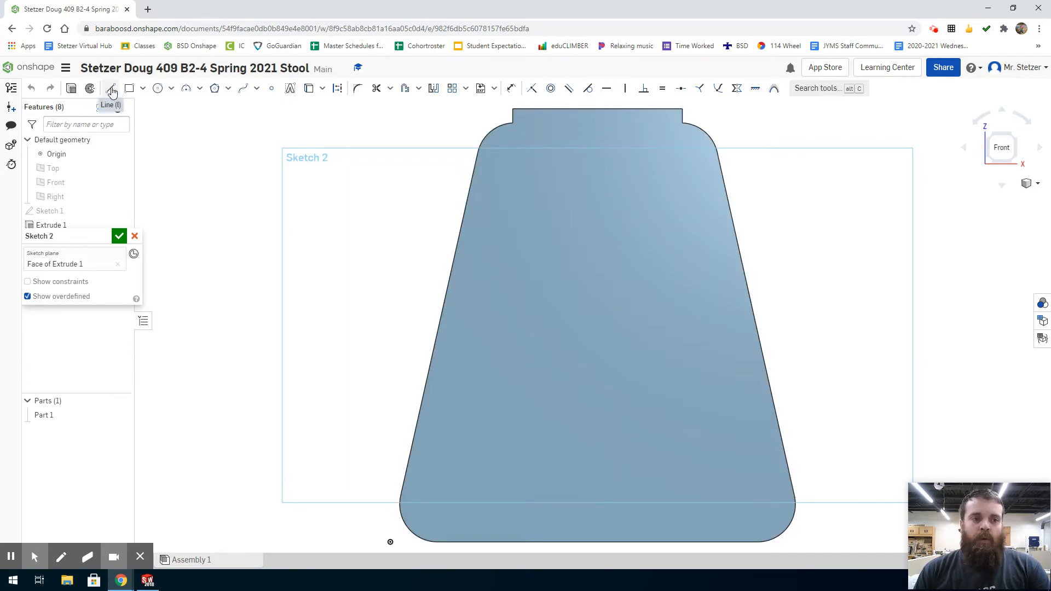
click(112, 92)
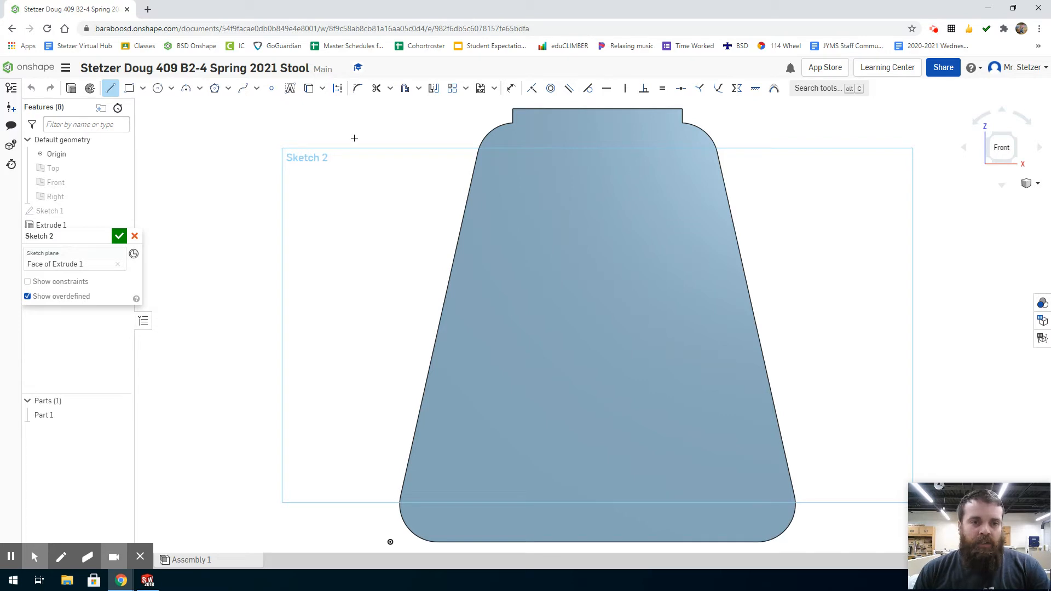
click(339, 90)
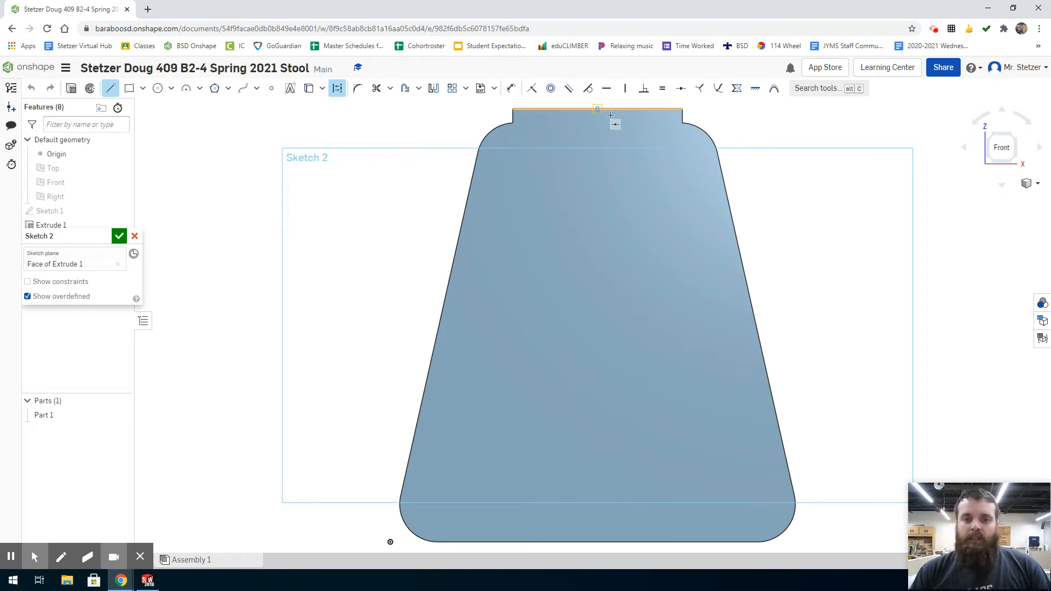
click(598, 109)
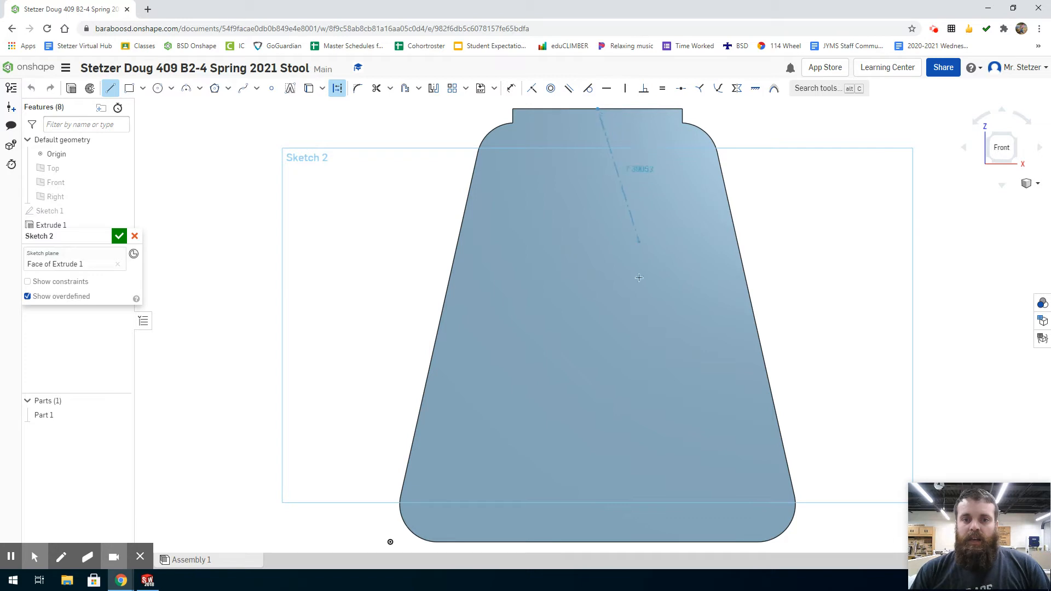
click(597, 542)
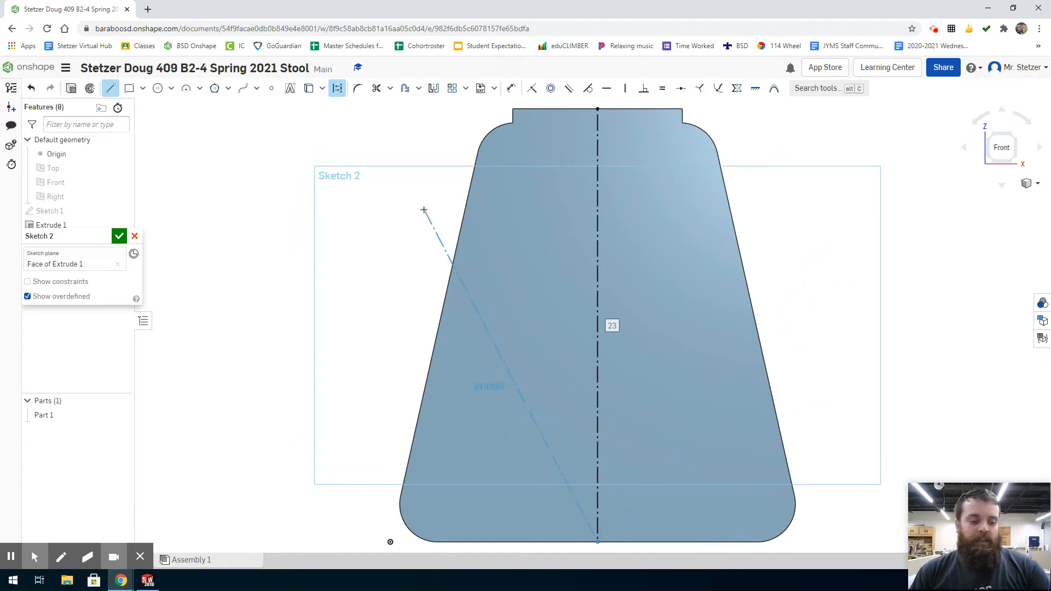
key(Escape)
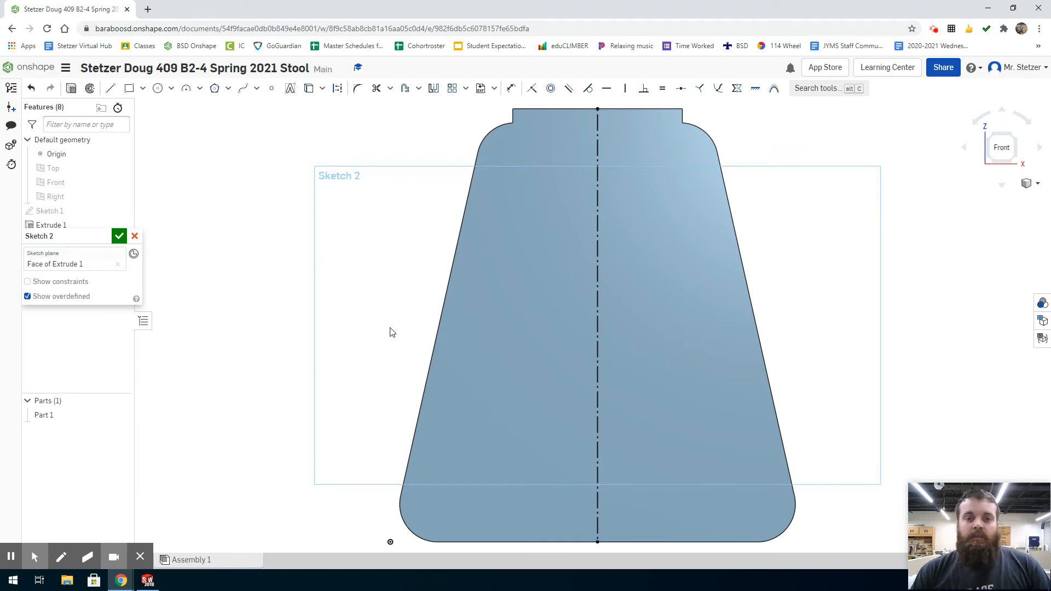
Sketch a circle about 6.1 in diameter, centred on the centerline in the lower part of the leg
click(157, 89)
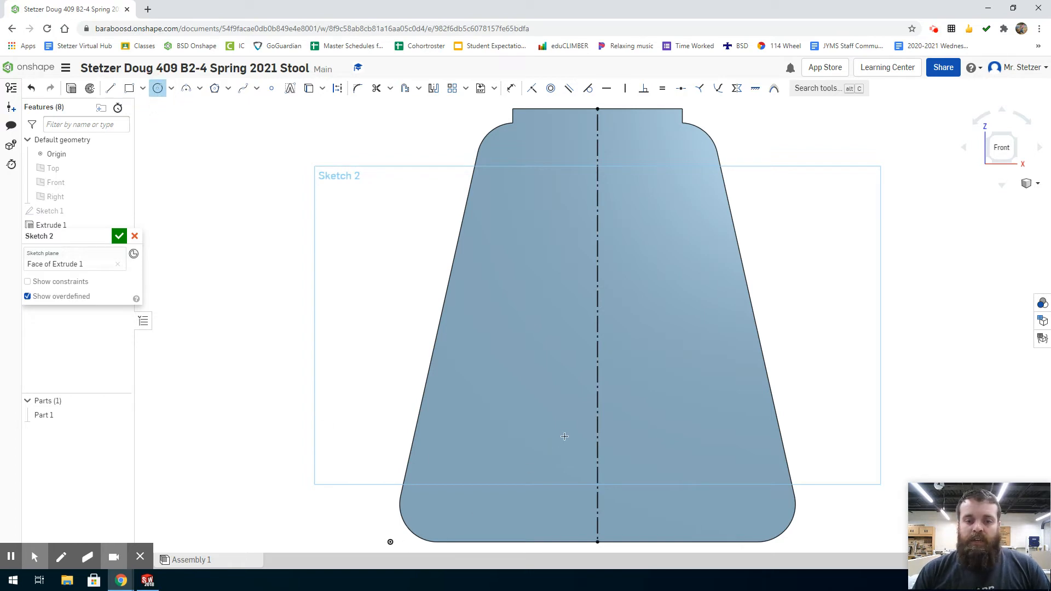
click(595, 415)
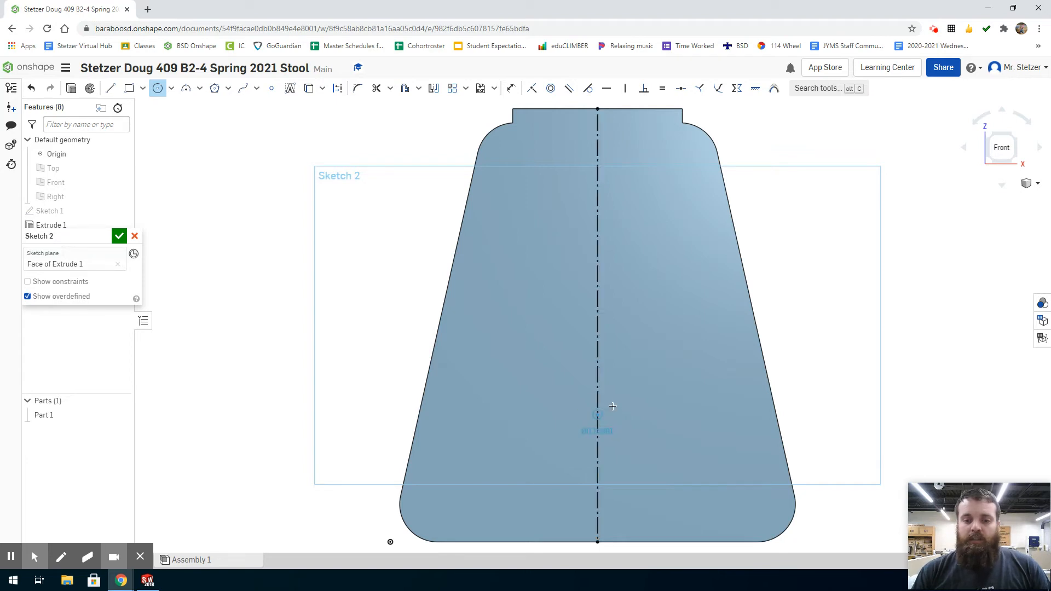
click(644, 383)
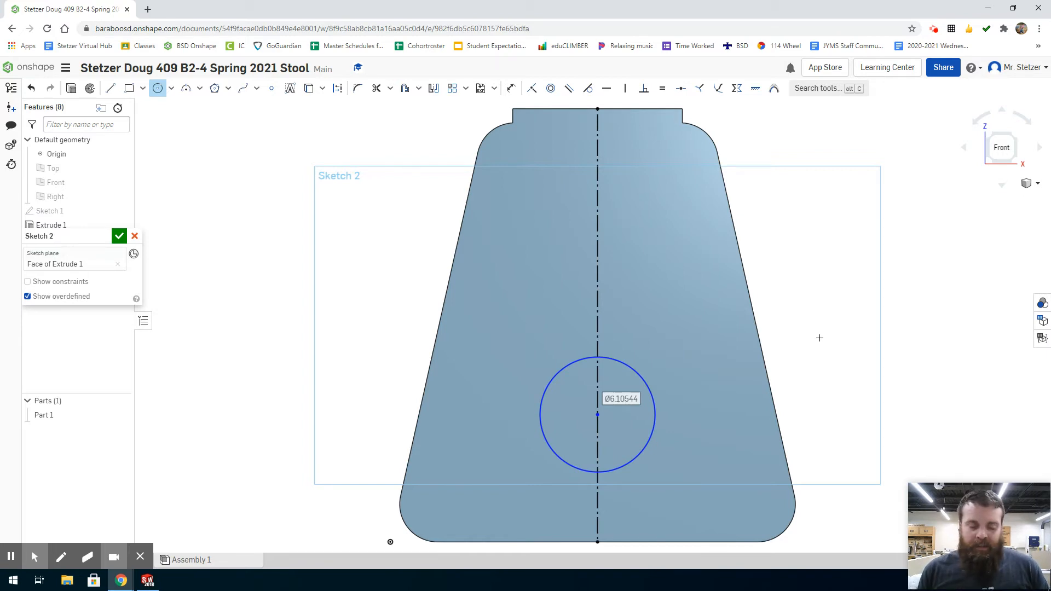
key(Escape)
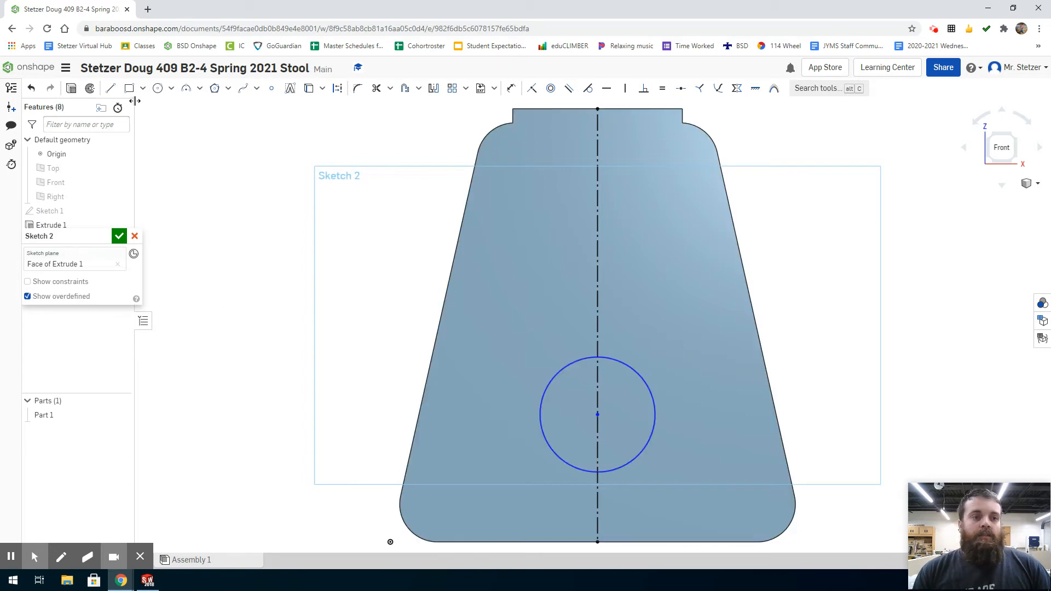
Draw a slanted construction line about 6.7 long just inside the leg's left edge, above the height of the circle's centre
click(337, 89)
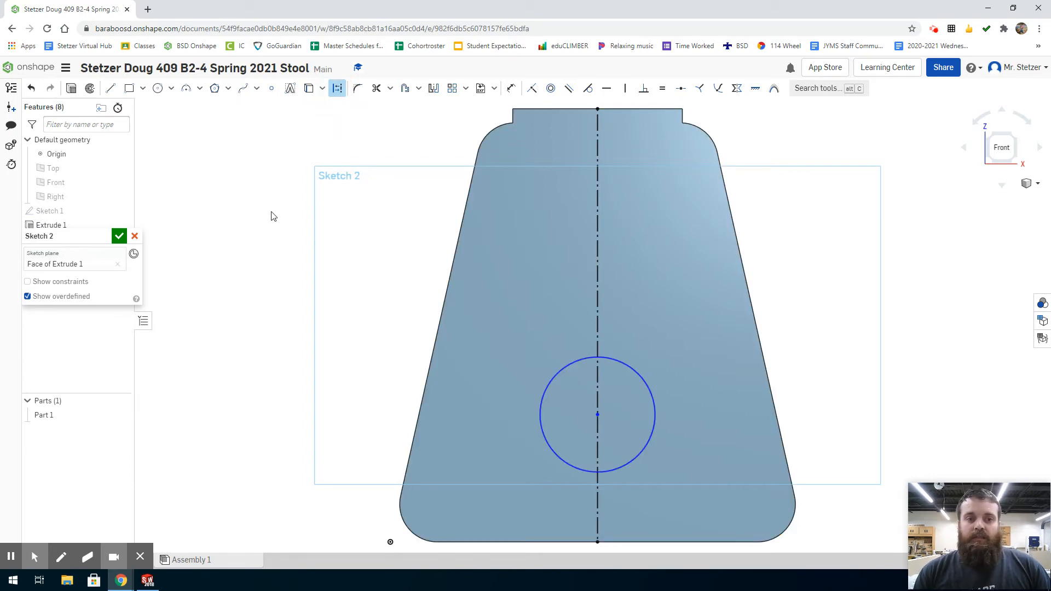
click(113, 91)
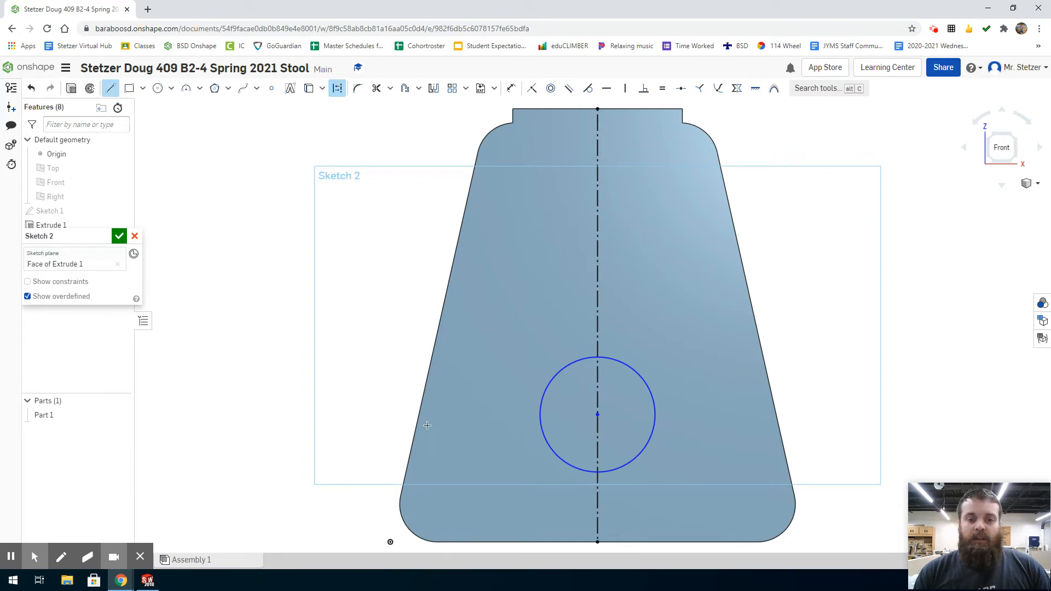
click(501, 276)
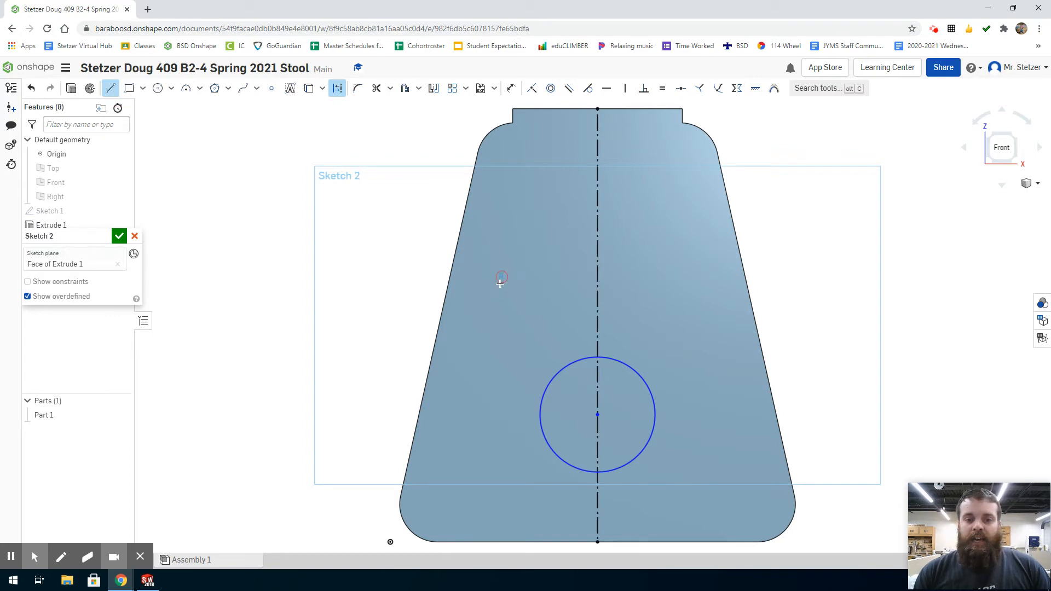
click(473, 400)
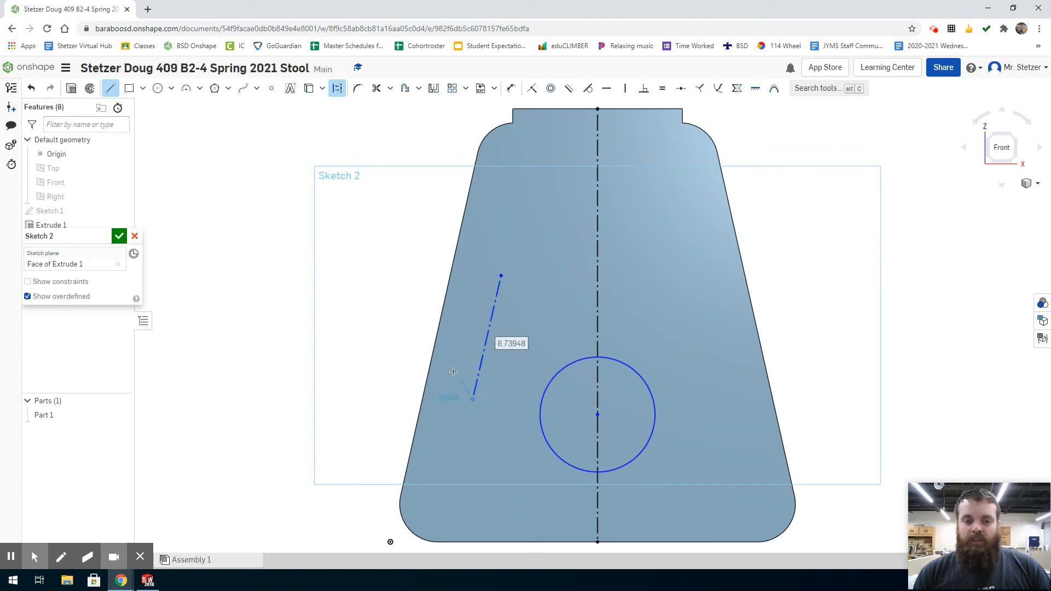
key(Escape)
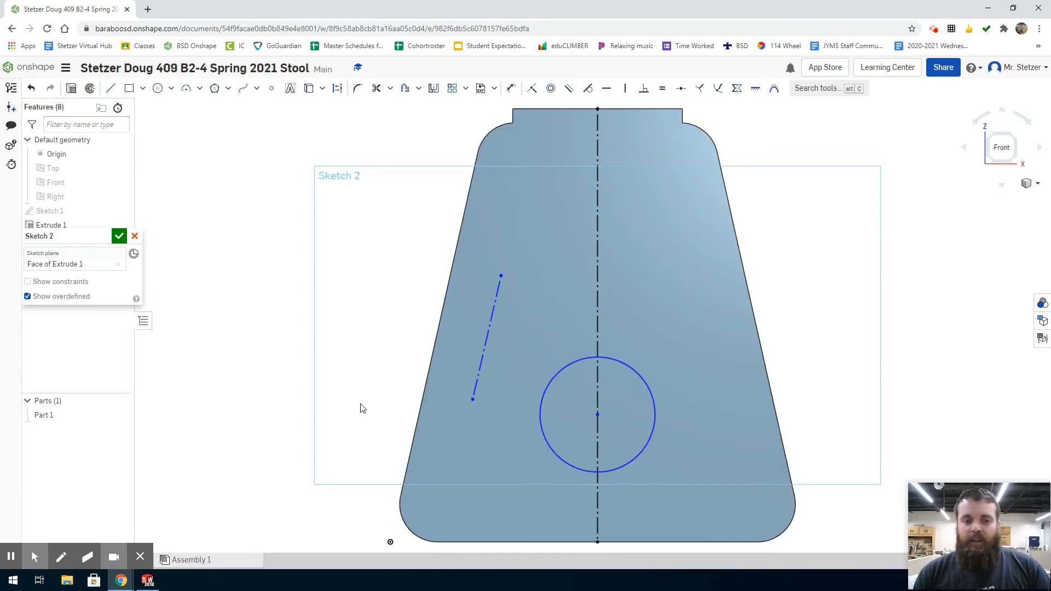
Constrain the slanted construction line parallel to the leg's left edge
click(571, 89)
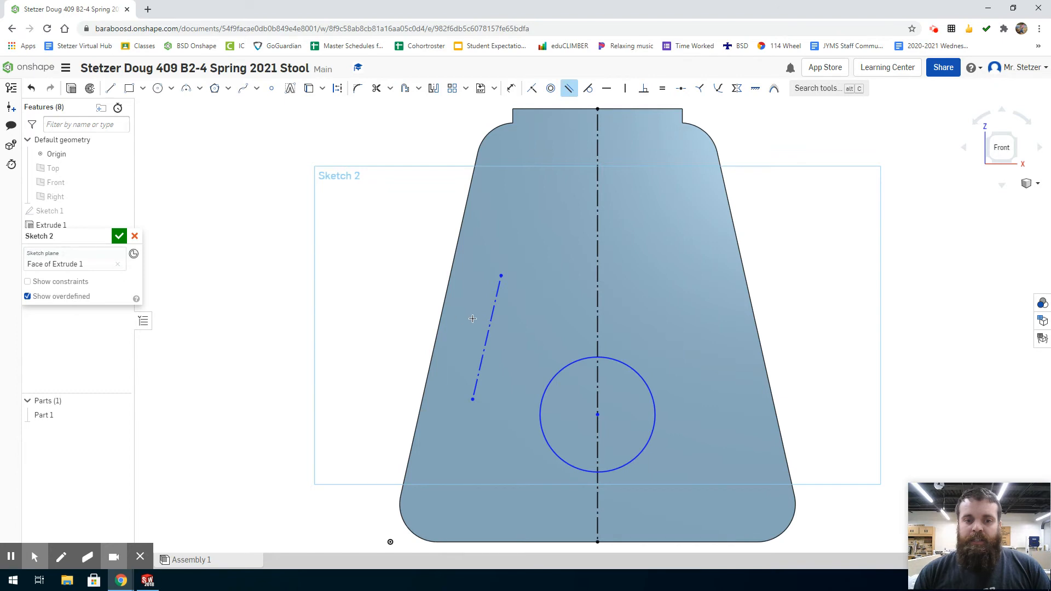
click(489, 323)
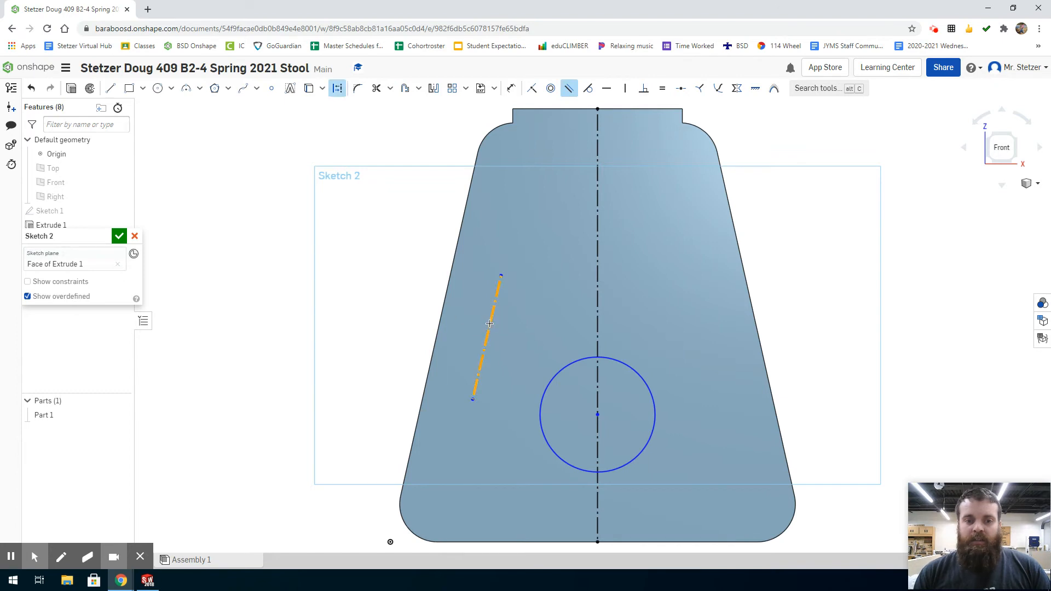
click(446, 299)
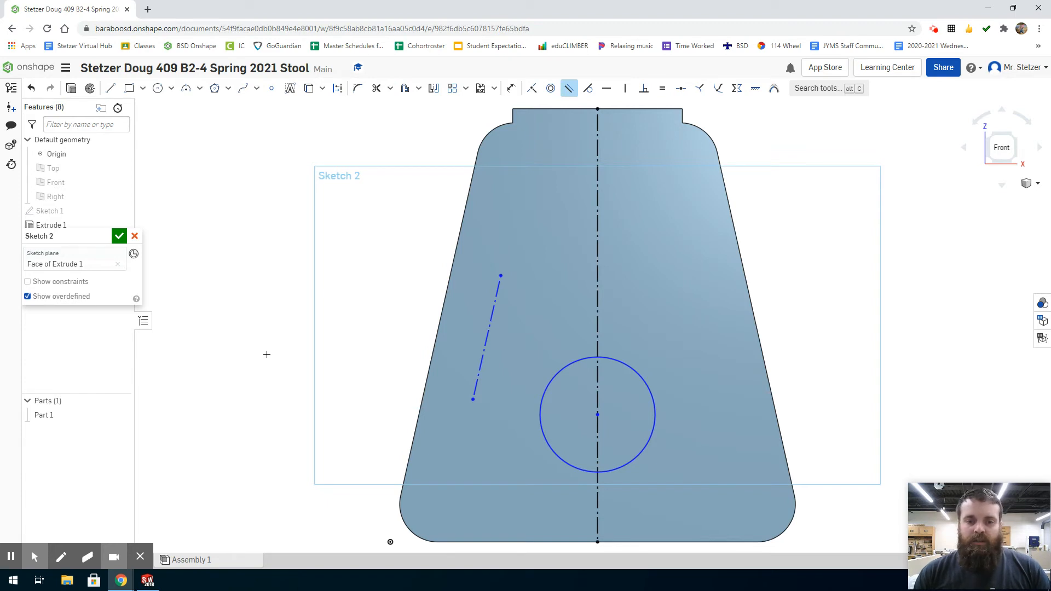
key(Escape)
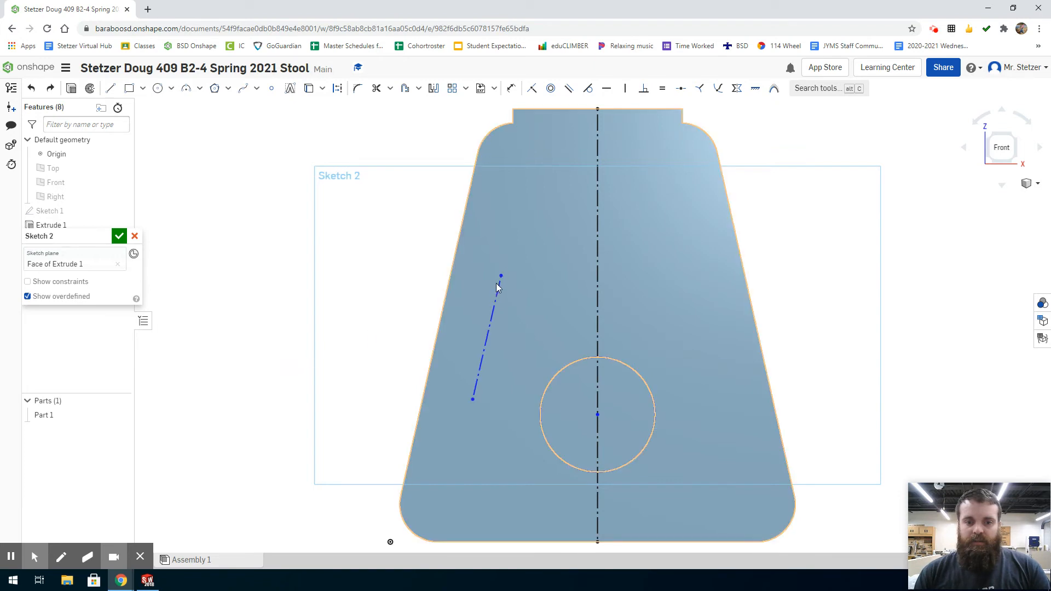
Tilt the slanted construction line by moving its upper endpoint toward the centerline, and make it parallel to the leg's left edge
drag(500, 278, 526, 286)
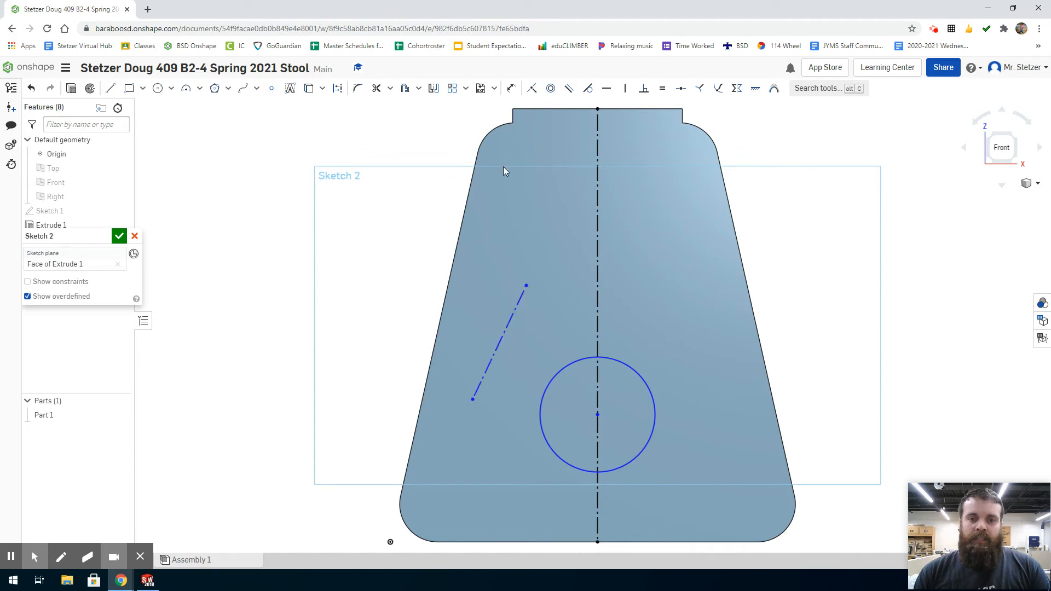
click(568, 89)
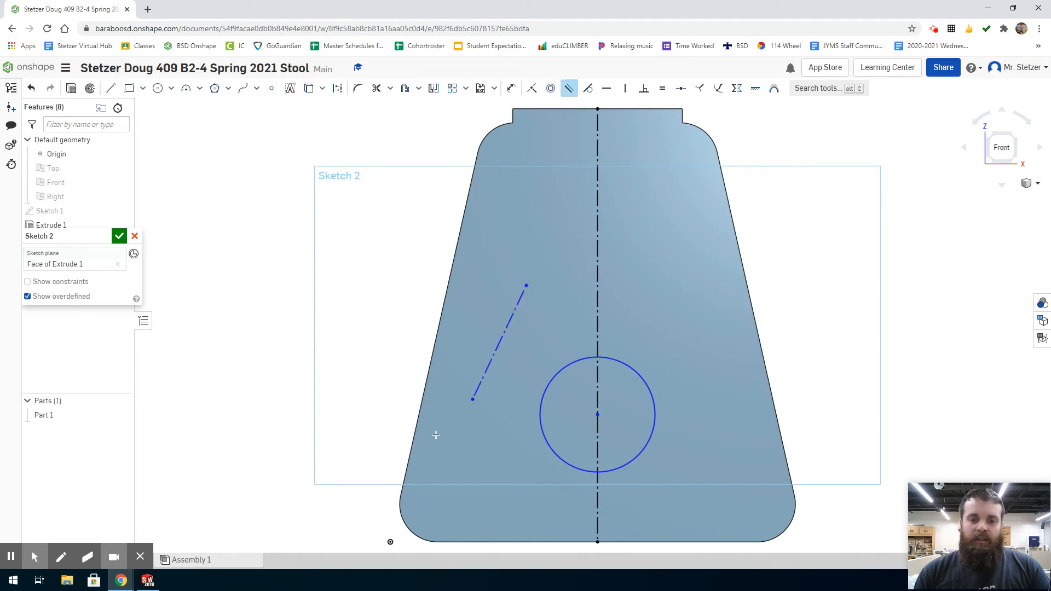
click(512, 318)
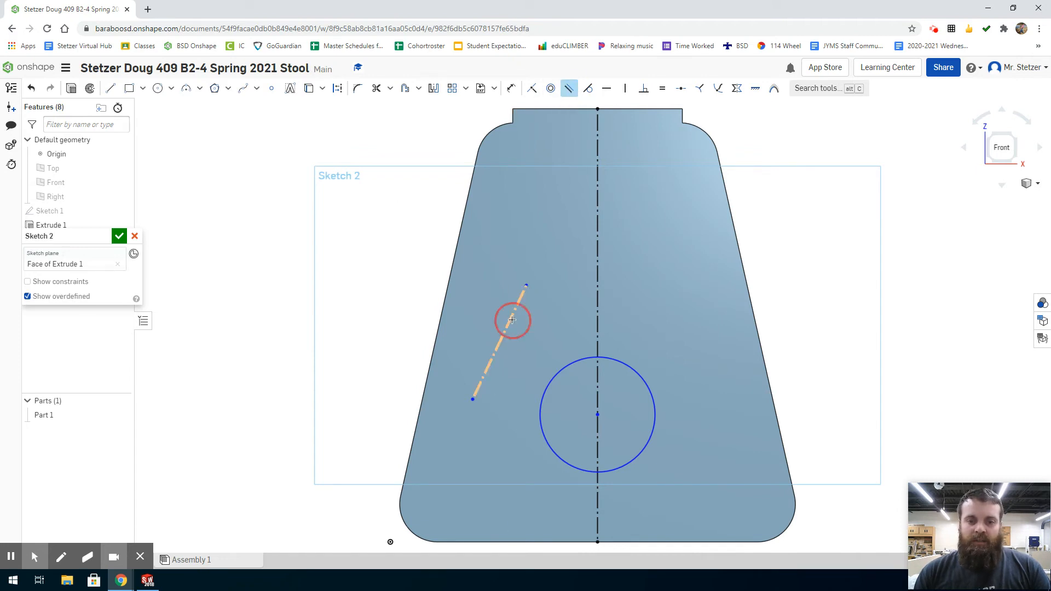
click(449, 288)
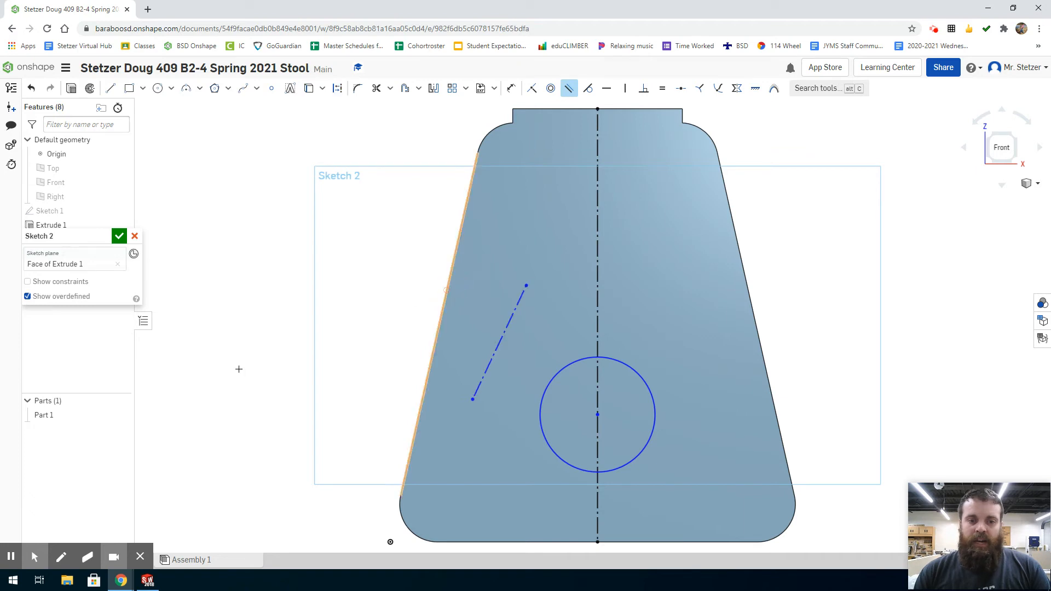
click(28, 281)
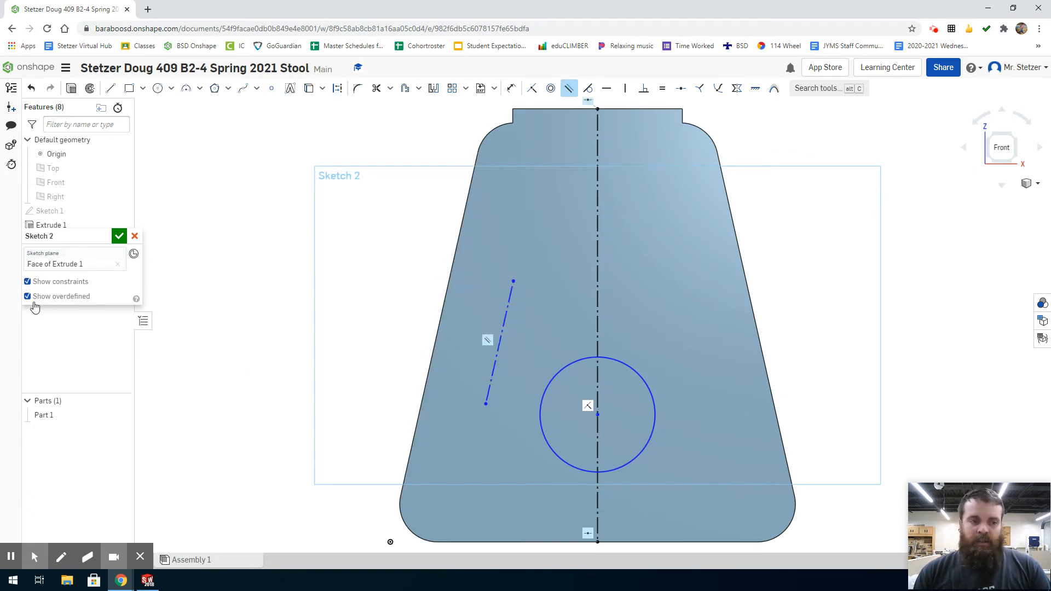
click(28, 281)
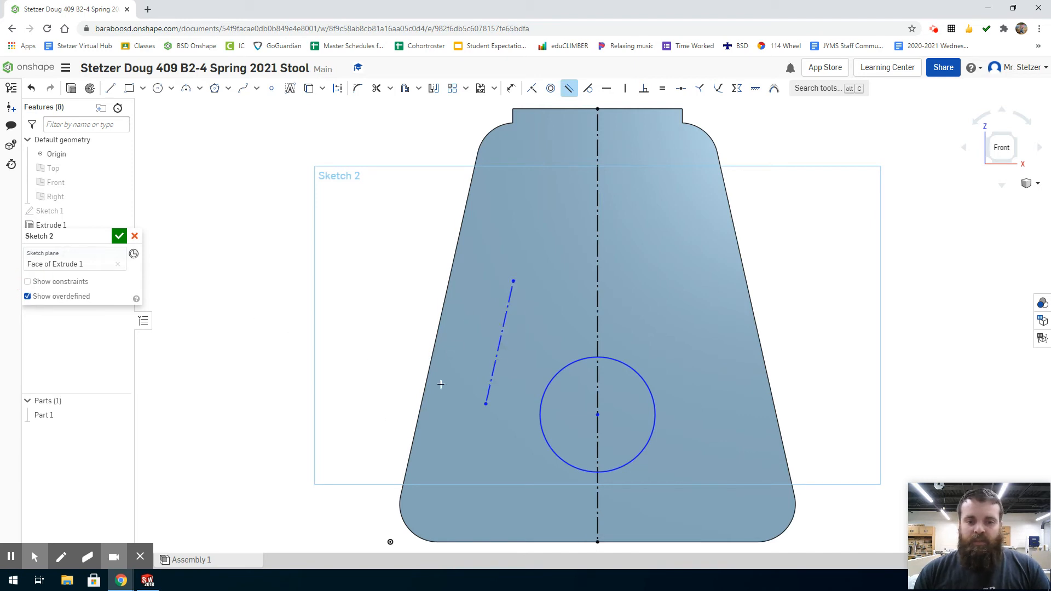
key(Escape)
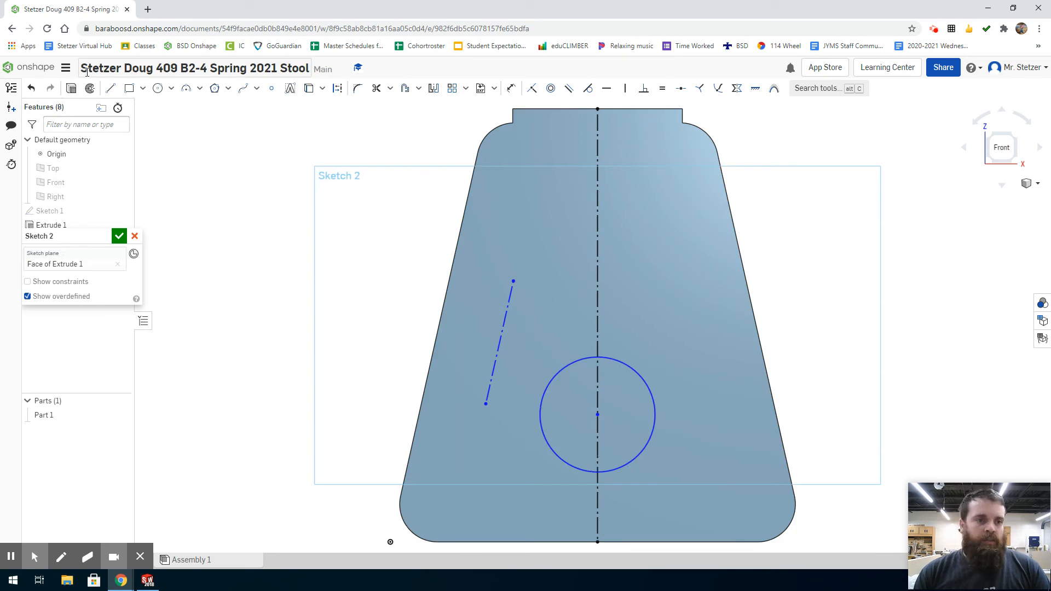
Draw a horizontal construction line about 9.2 long across the centerline, between the circle and the leg's bottom edge
click(113, 89)
click(338, 89)
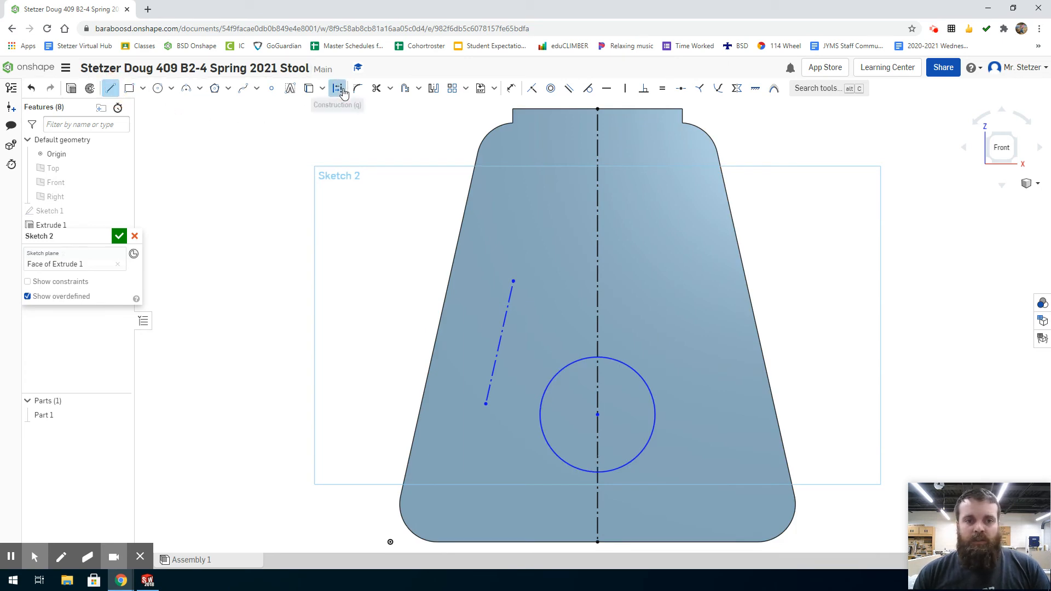
click(515, 511)
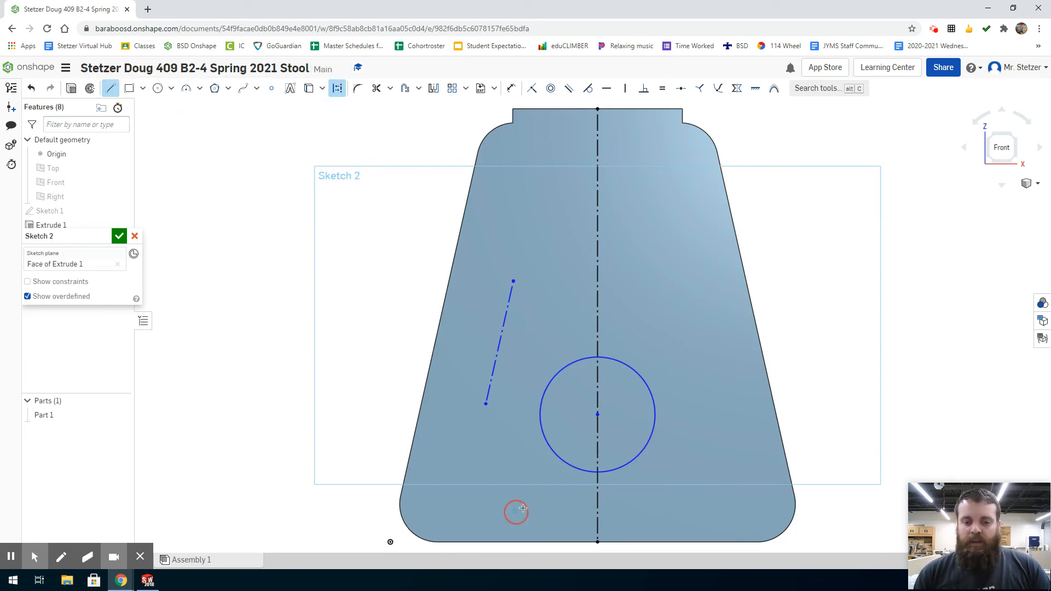
click(688, 511)
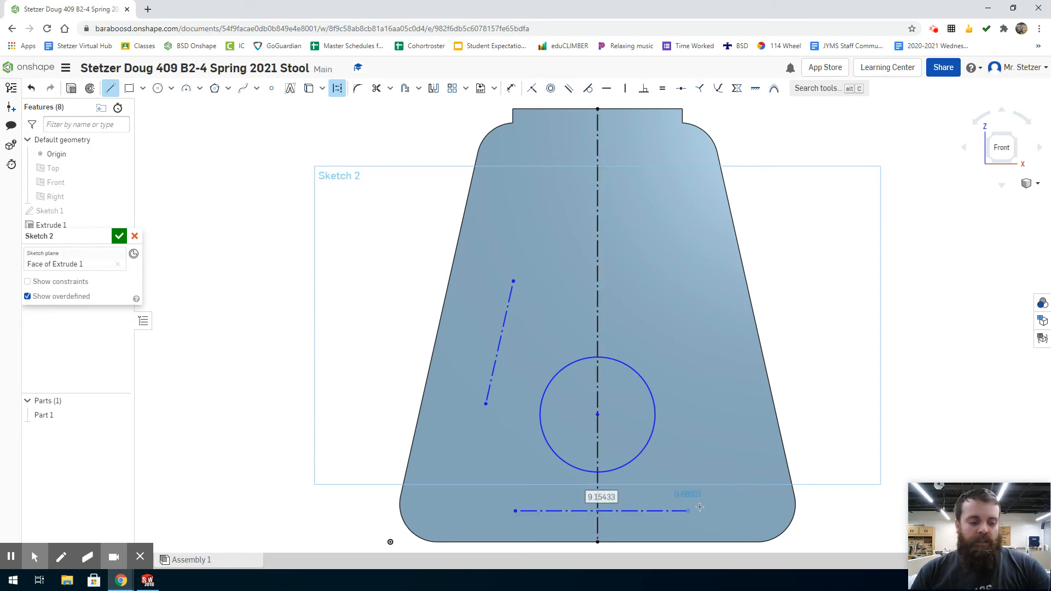
key(Escape)
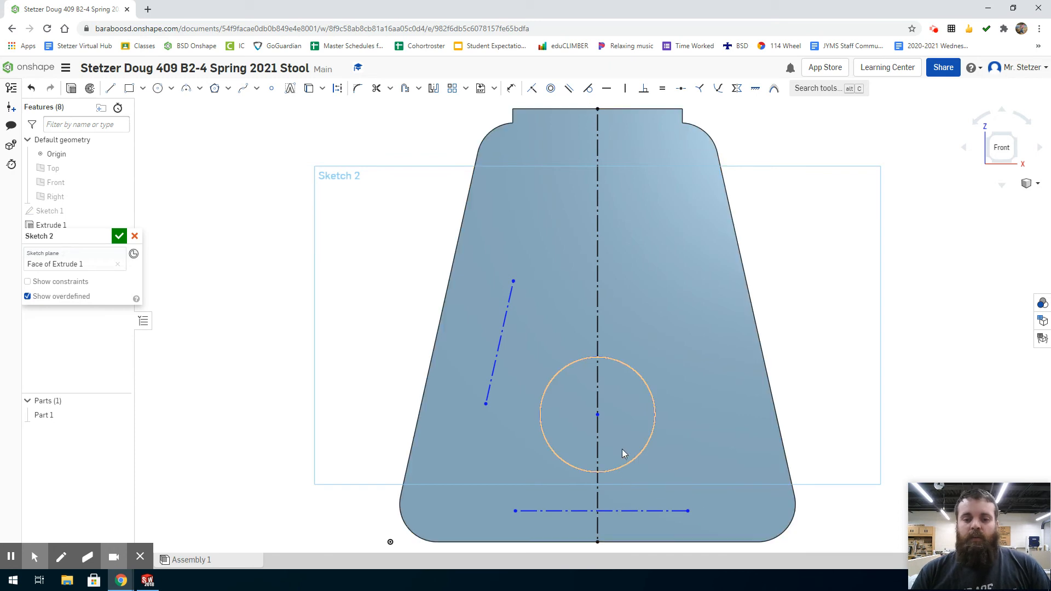
Make the circle tangent to the horizontal and slanted construction lines, and undo both tangent constraints
click(622, 470)
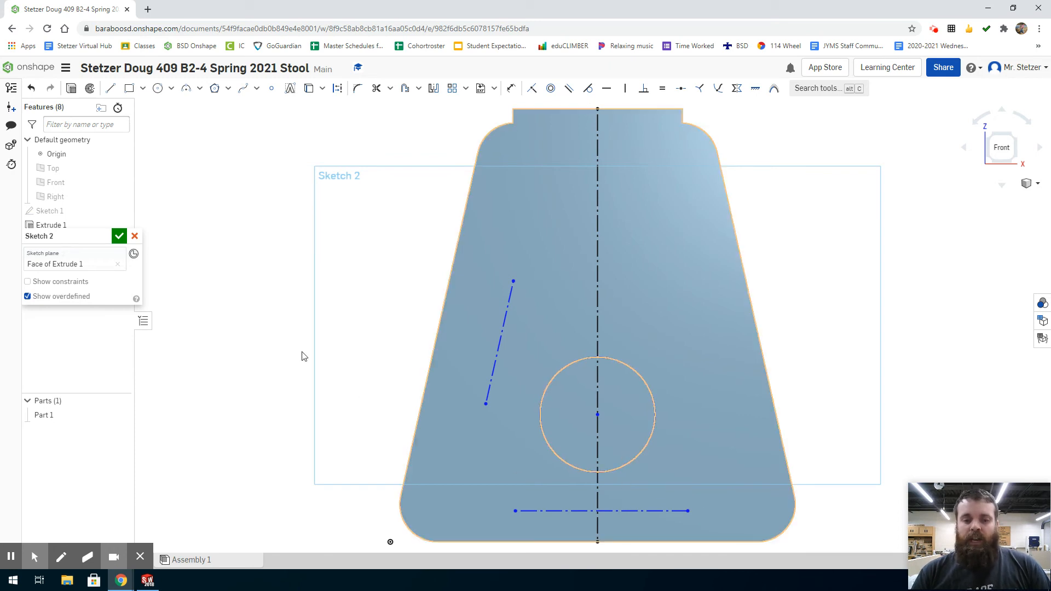
click(585, 90)
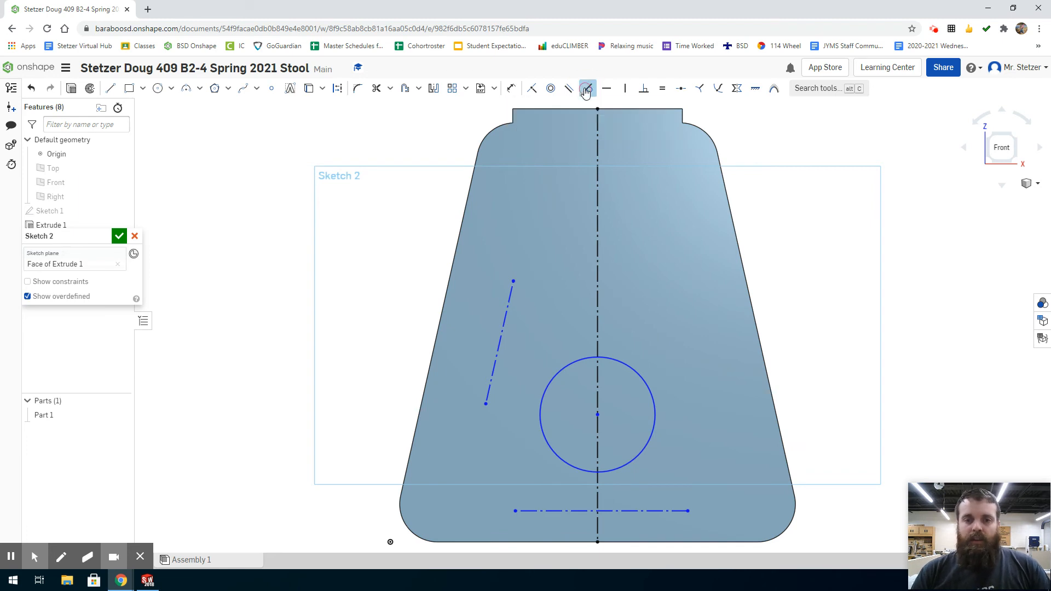
click(549, 450)
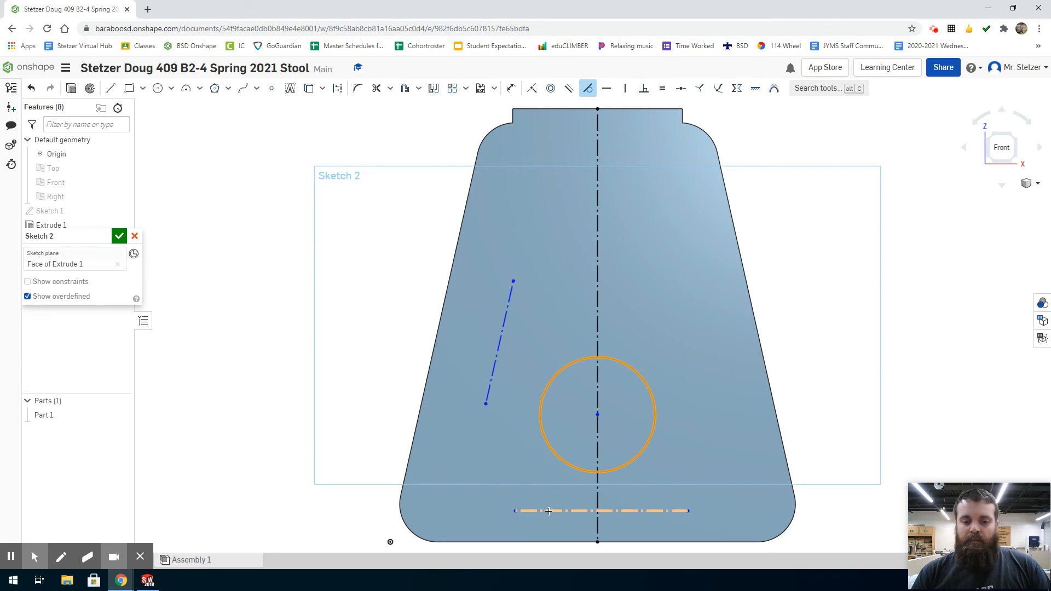
click(548, 511)
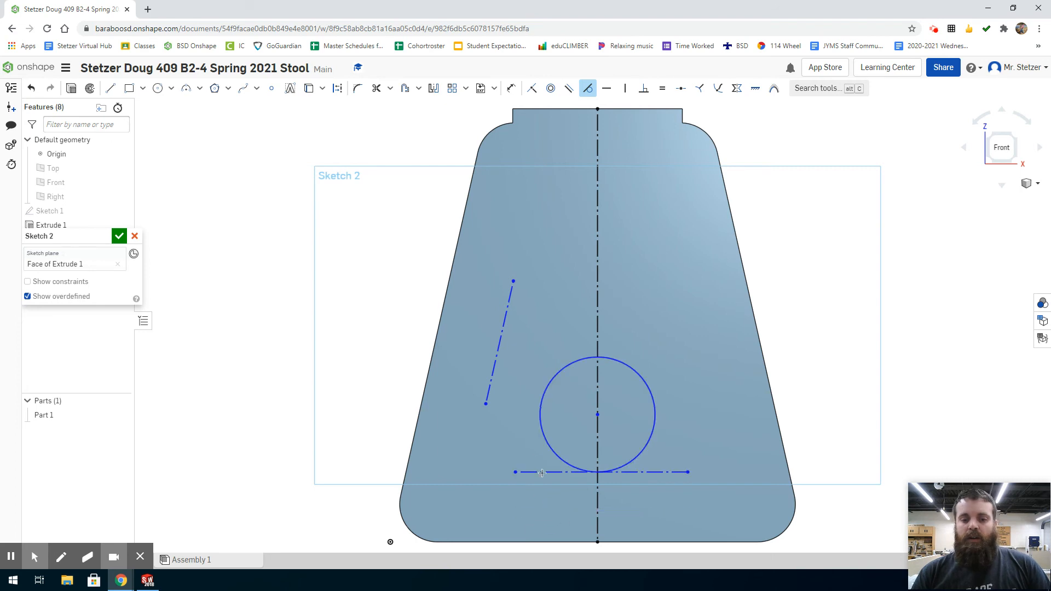
click(492, 374)
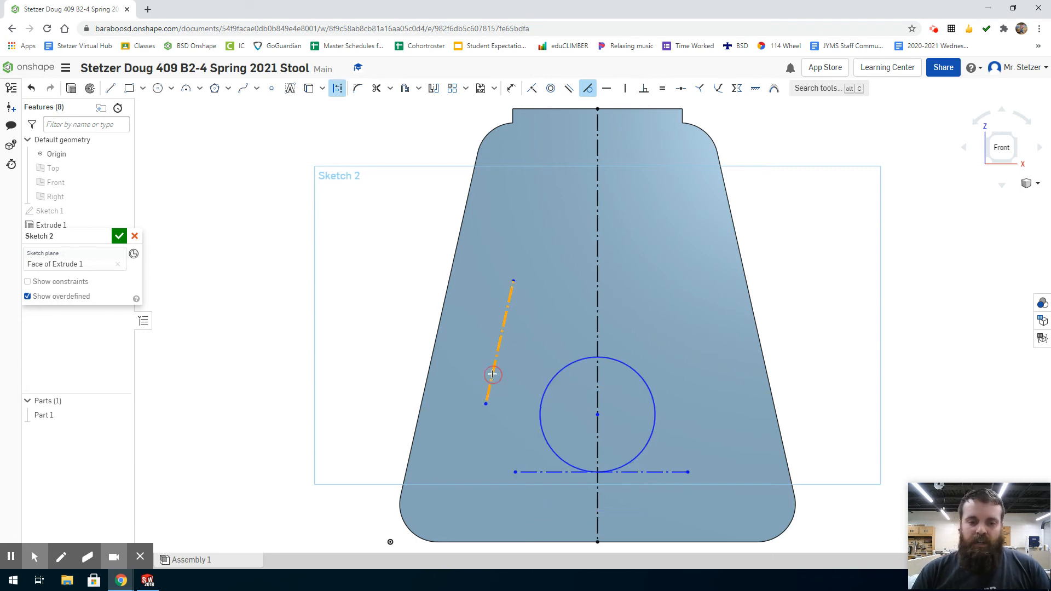
click(539, 405)
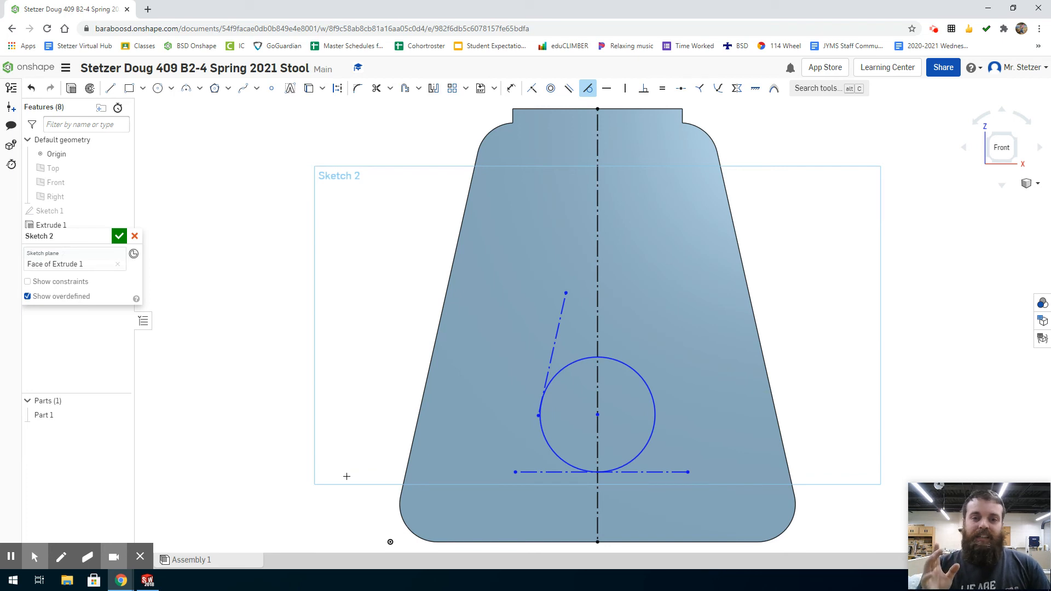
key(ctrl+z)
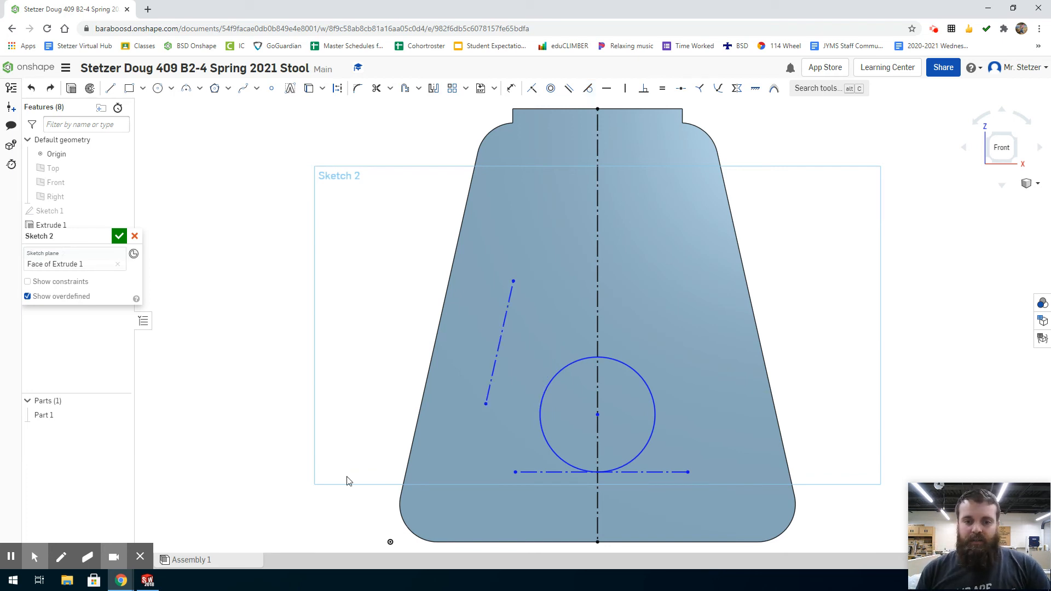
key(ctrl+z)
Constrain the circle tangent to the horizontal construction line and to the slanted construction line
click(589, 90)
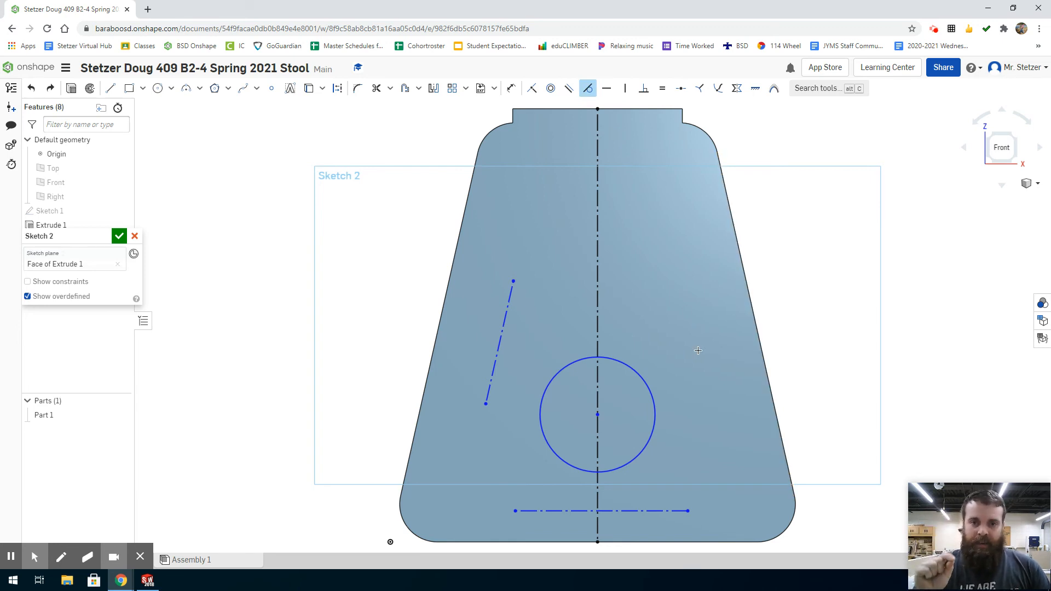
click(638, 454)
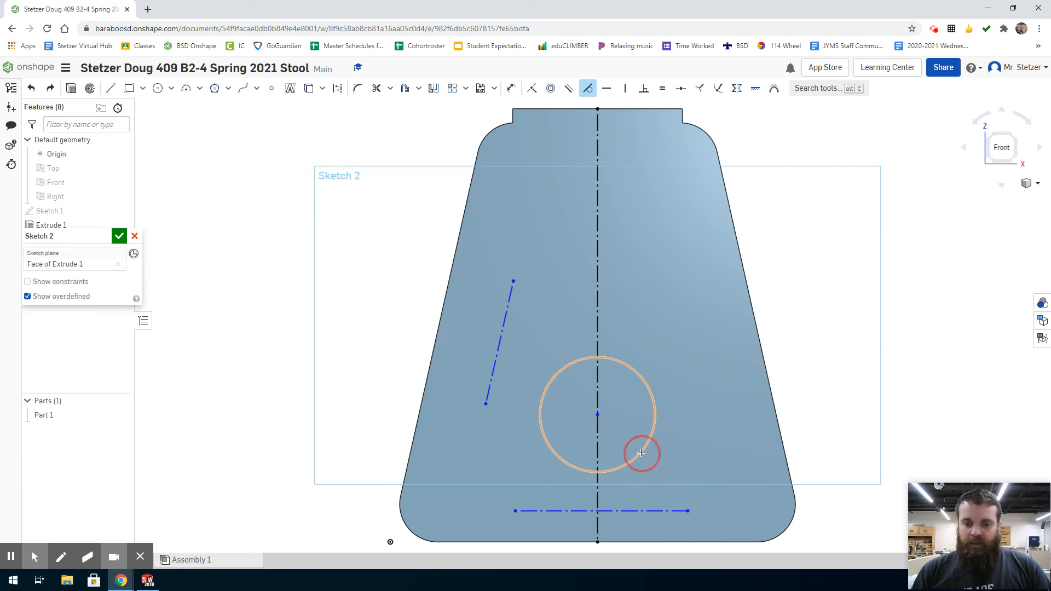
click(637, 510)
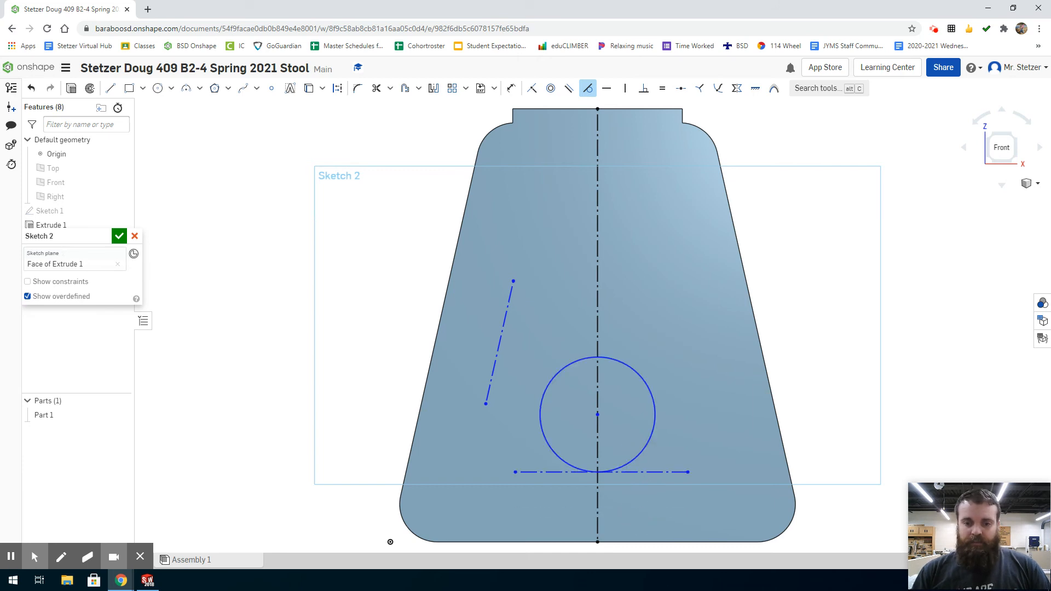
click(575, 362)
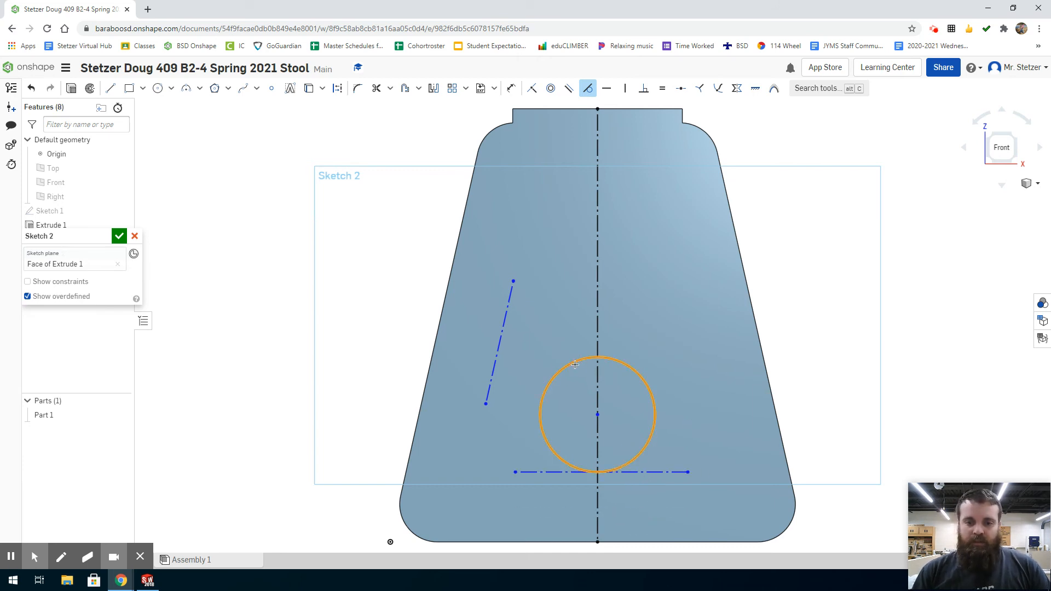
click(495, 325)
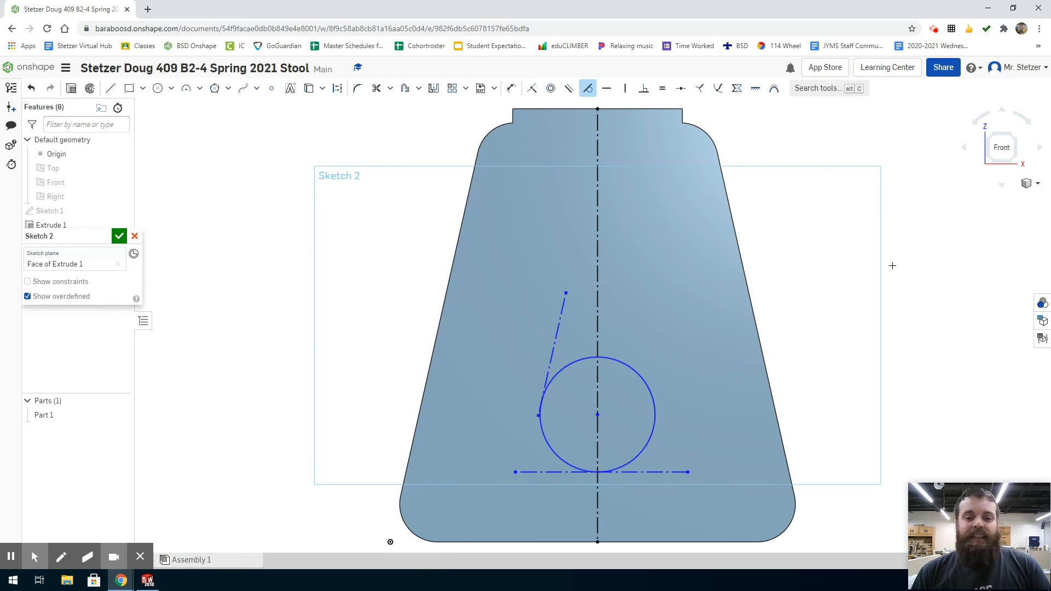
key(Escape)
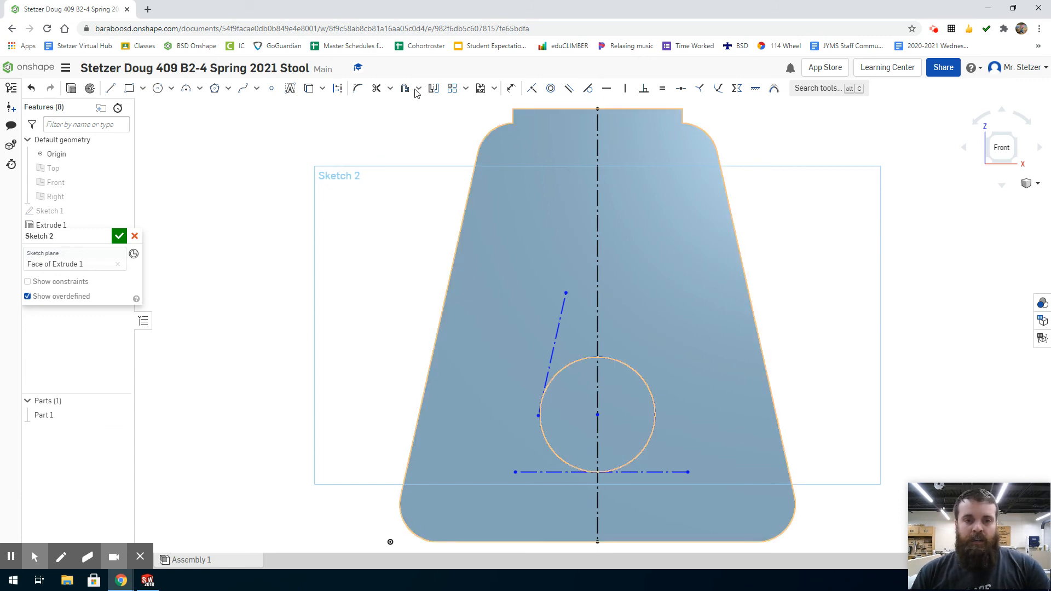
Dimension the distance between the slanted construction line and the leg's left edge as 2 in
click(511, 88)
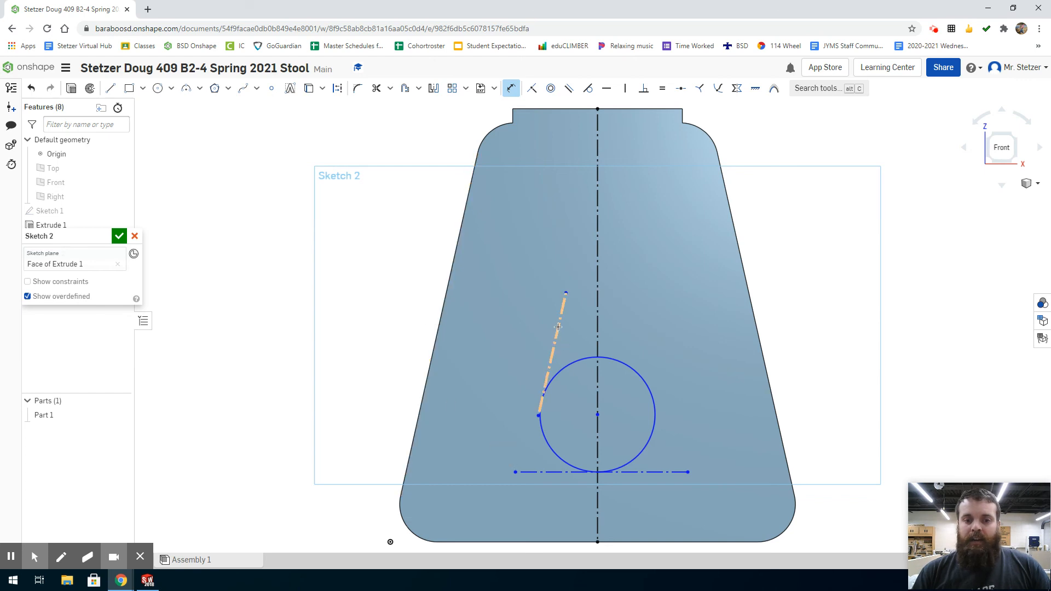
click(558, 327)
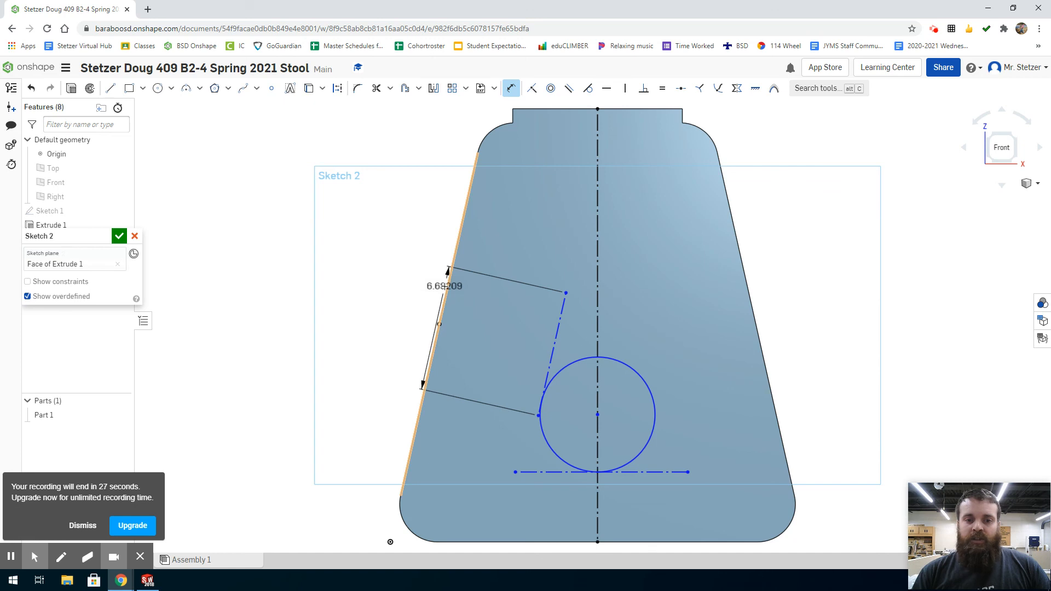
click(446, 285)
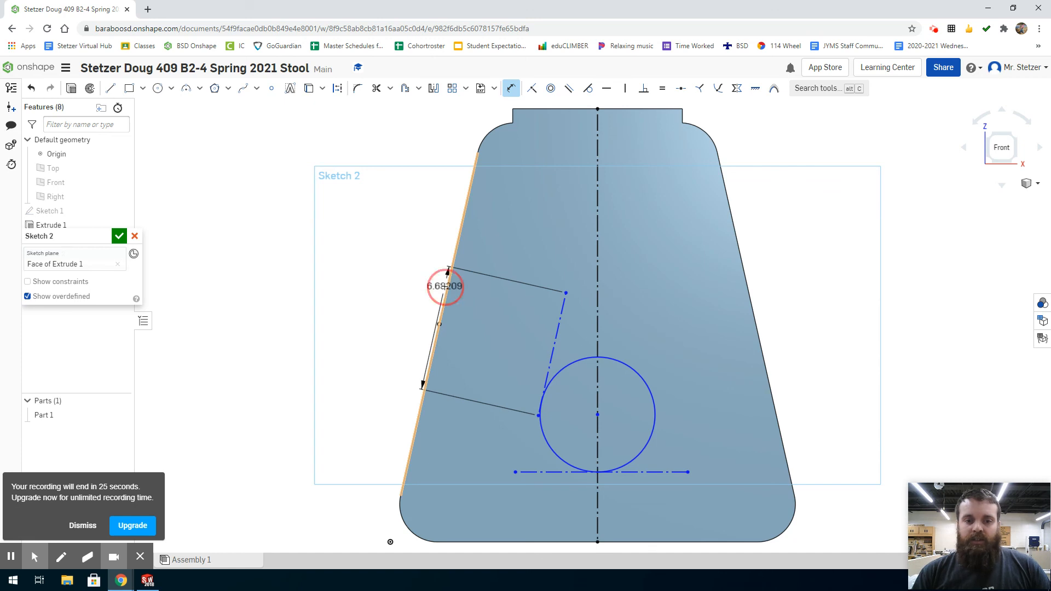
click(347, 297)
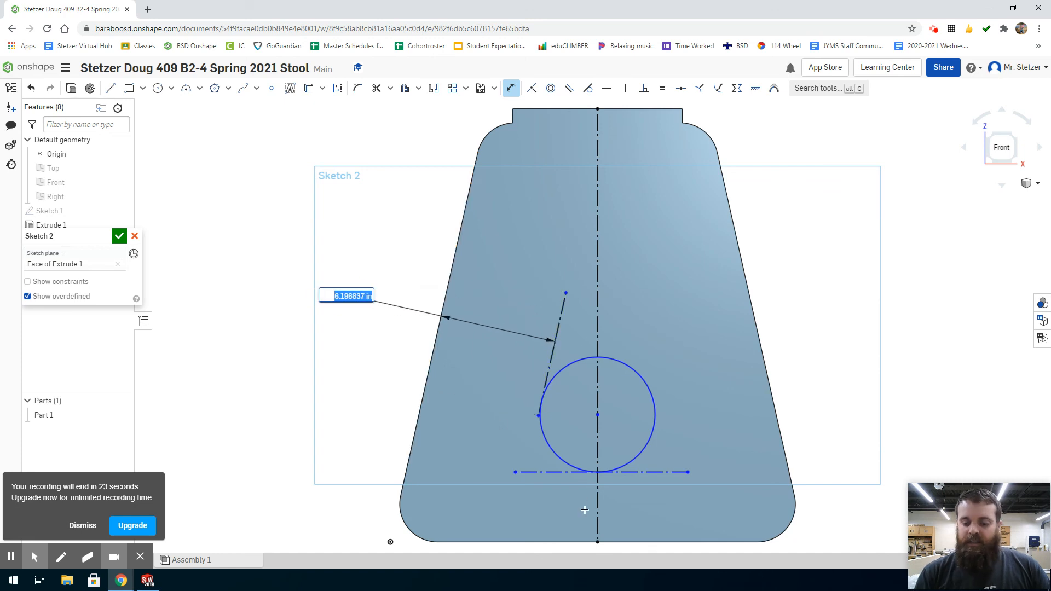
text(2)
key(Return)
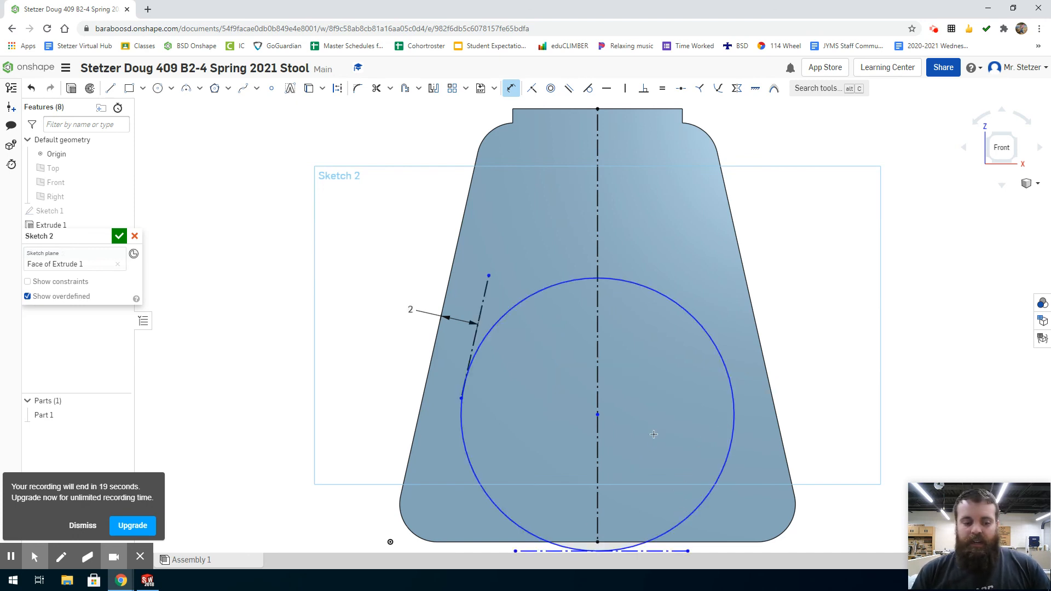
key(Escape)
Move the horizontal construction line up into the leg, about 2.7 in above the bottom edge
scroll(654, 433, up, 3)
scroll(654, 433, down, 3)
scroll(655, 432, down, 1)
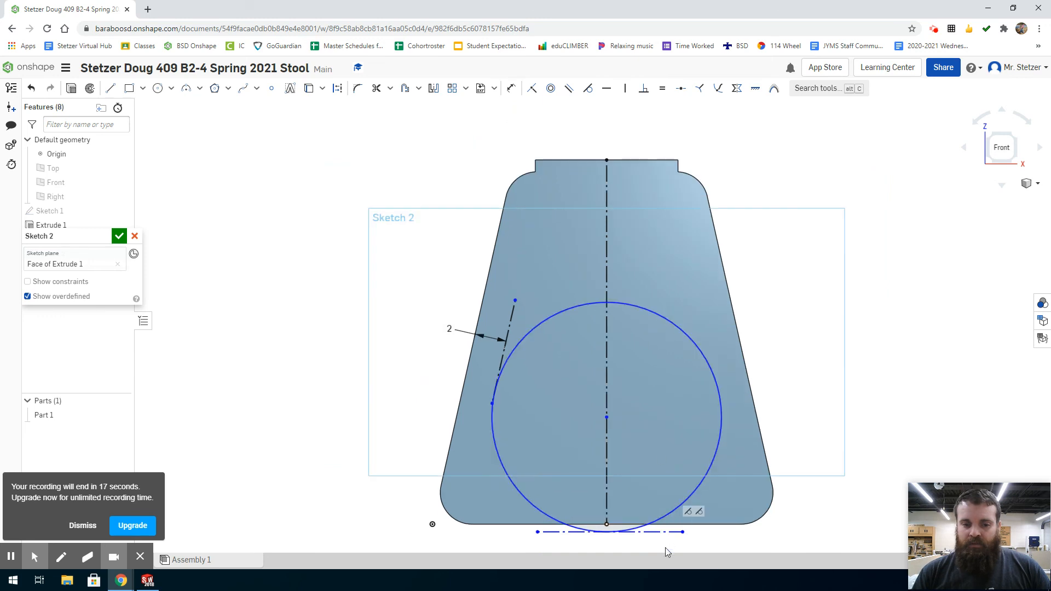
drag(665, 534, 661, 484)
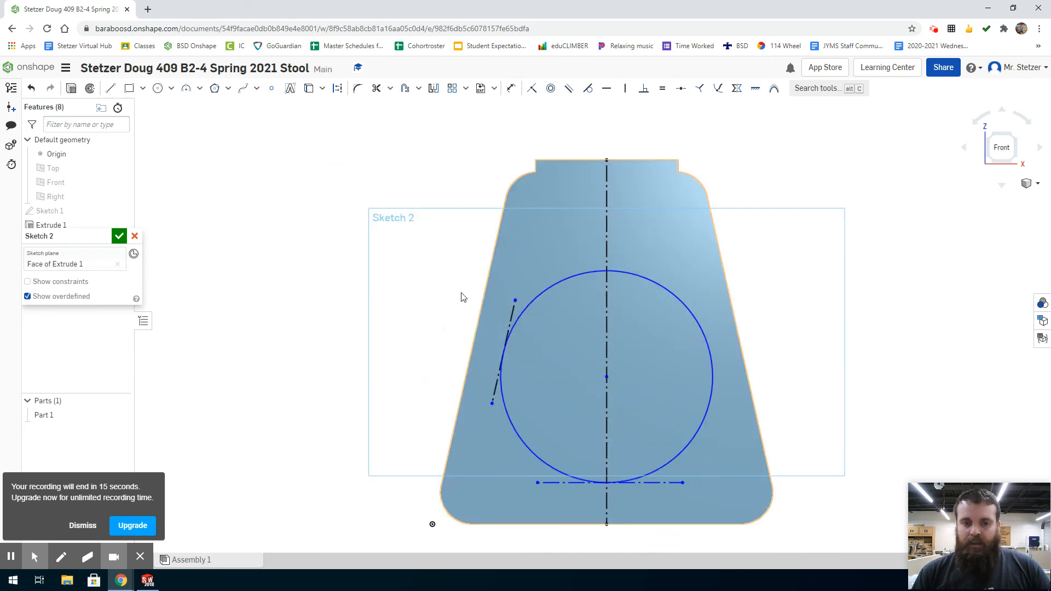
Dimension the distance between the horizontal construction line and the leg's bottom edge as 1 in
click(512, 88)
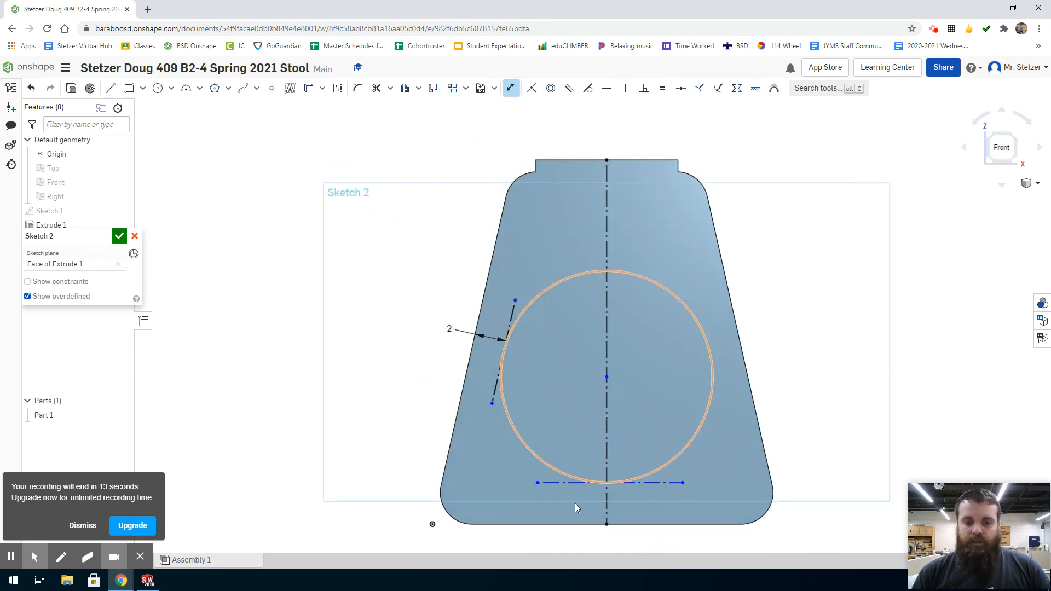
click(553, 483)
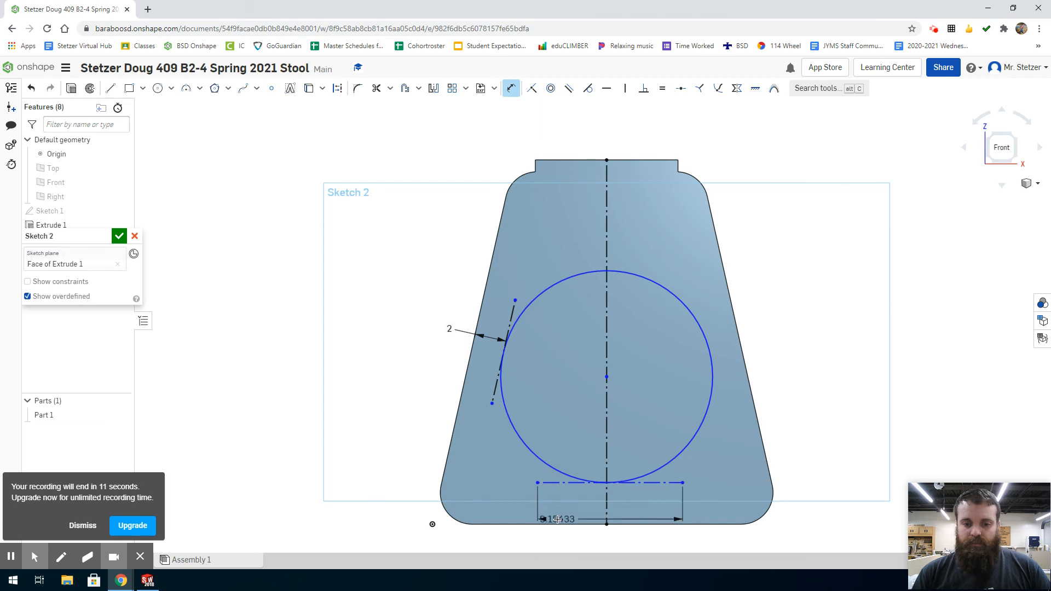
click(557, 524)
click(558, 510)
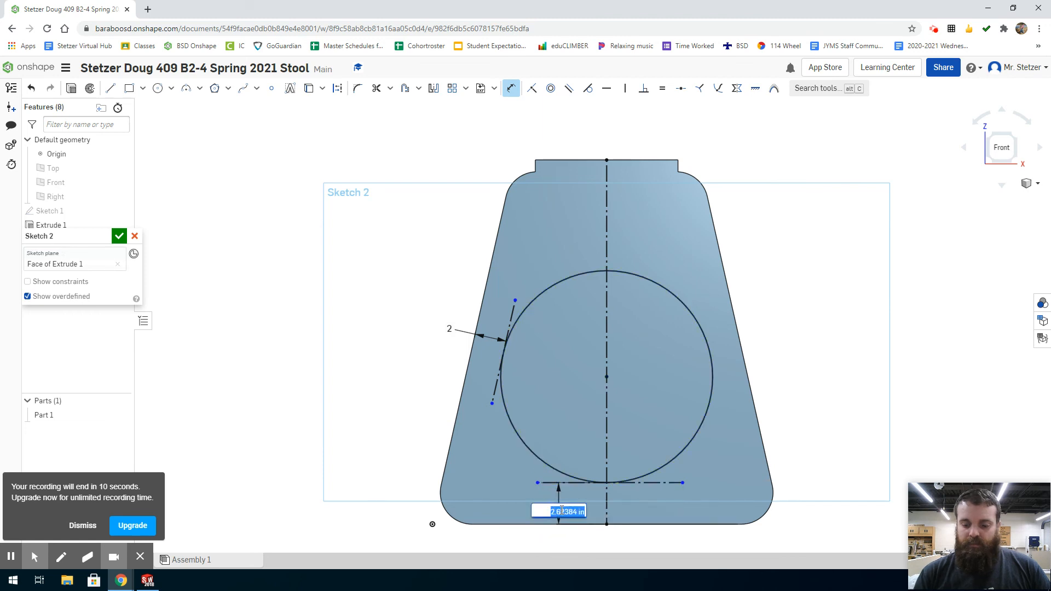
text(1)
key(Return)
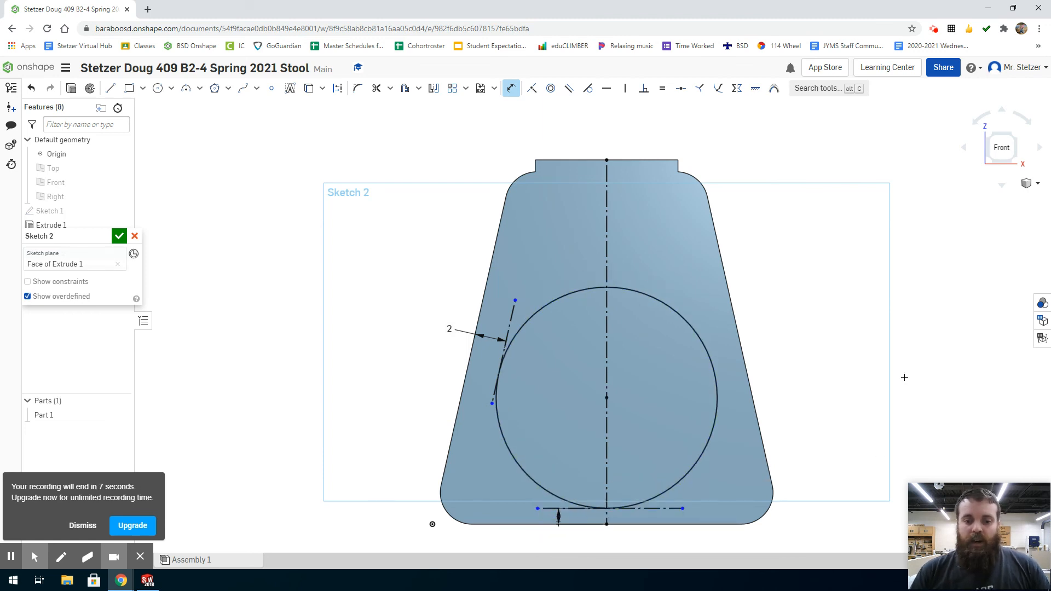